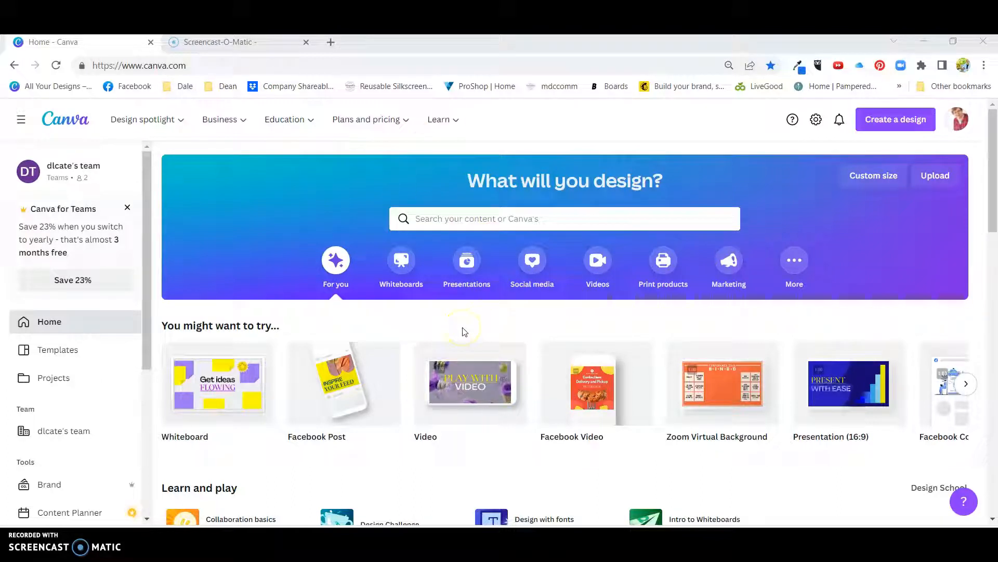
# Step: Browse the suggested design types on the home page, from whiteboard and Facebook formats through to resume and invitation
pyautogui.click(430, 325)
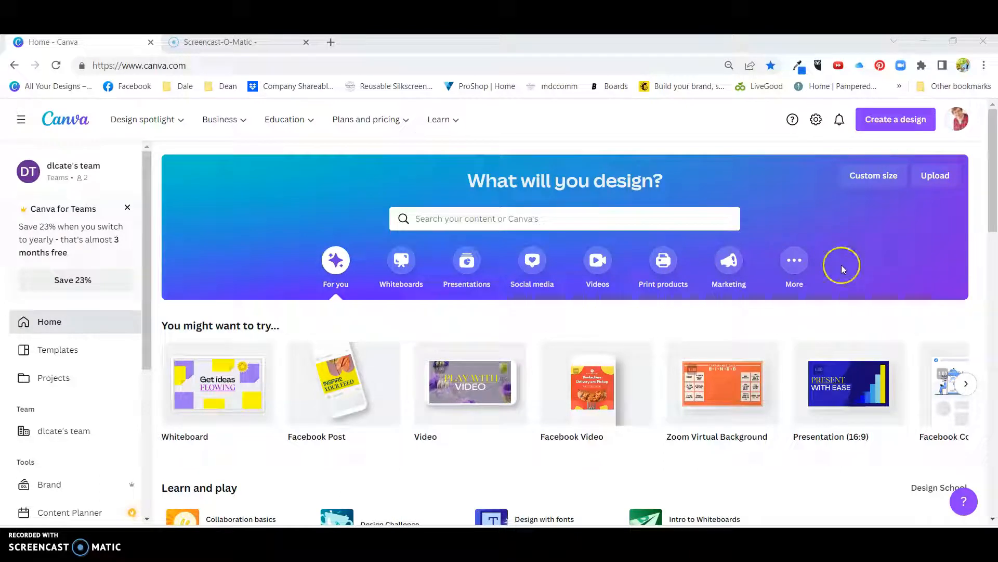
pyautogui.click(314, 387)
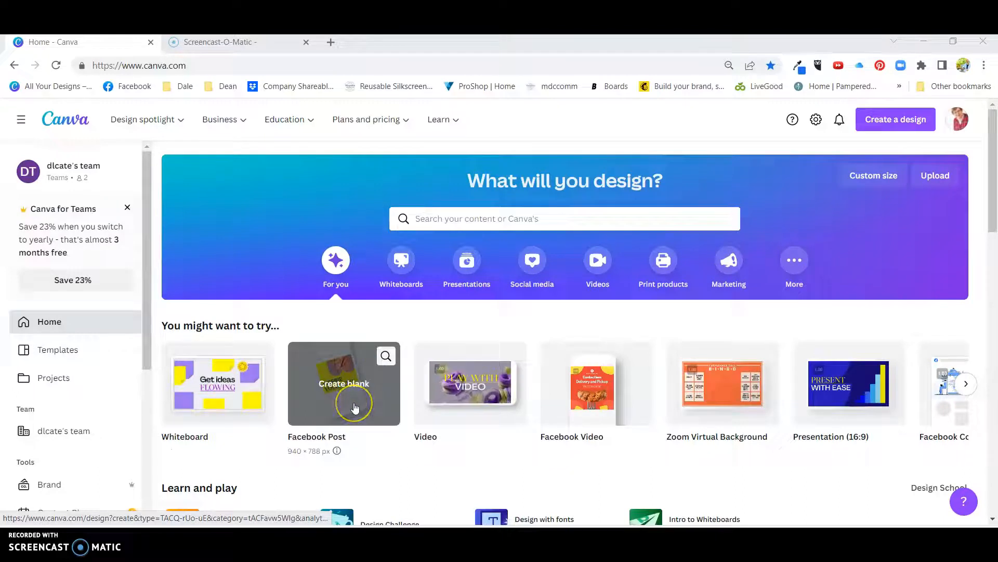
pyautogui.click(477, 404)
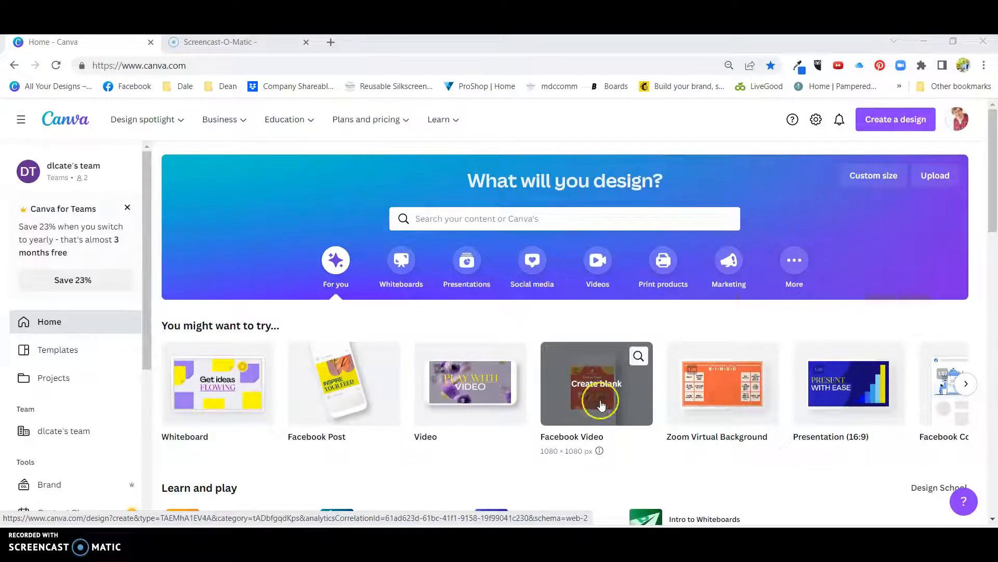
pyautogui.click(716, 405)
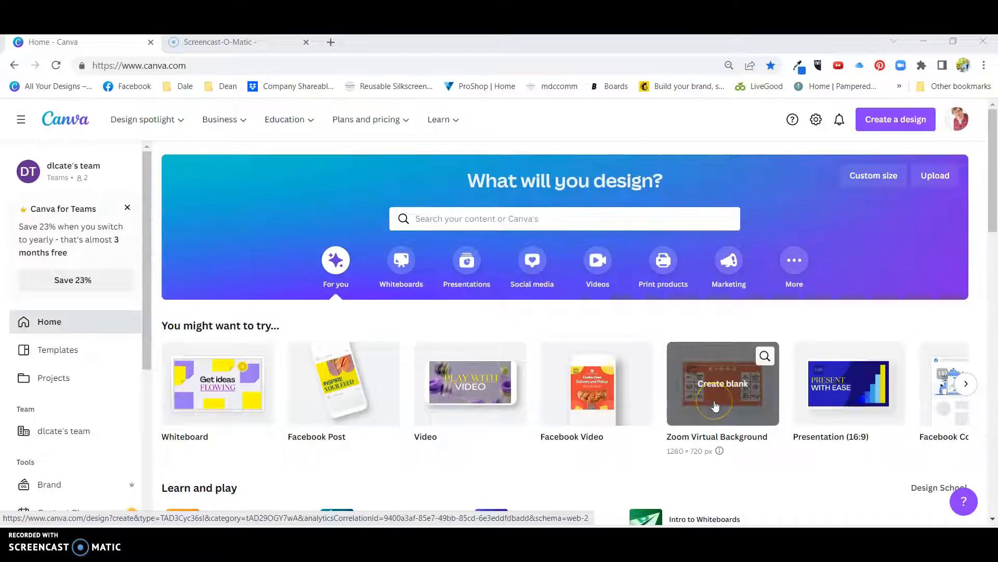
pyautogui.click(974, 390)
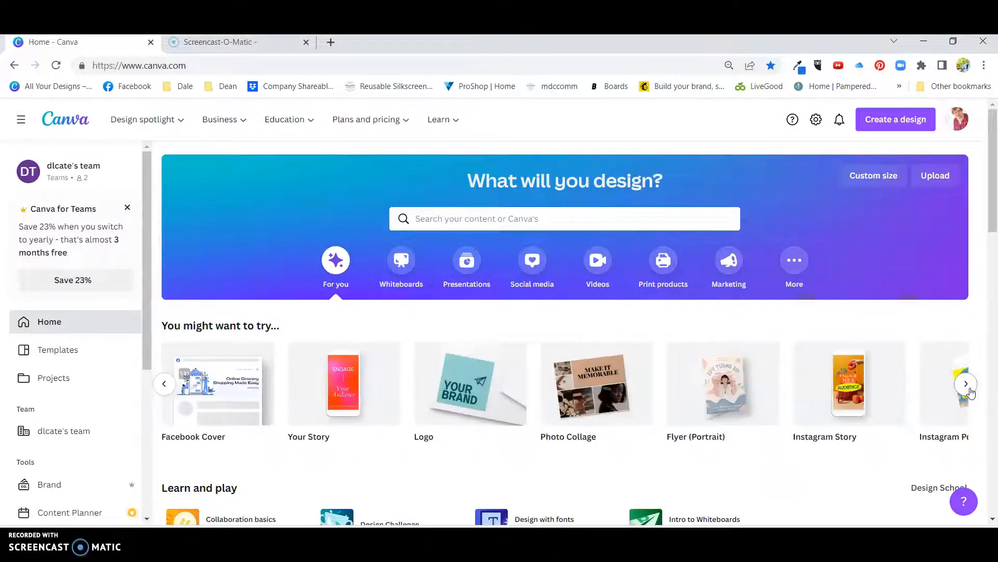
pyautogui.click(968, 388)
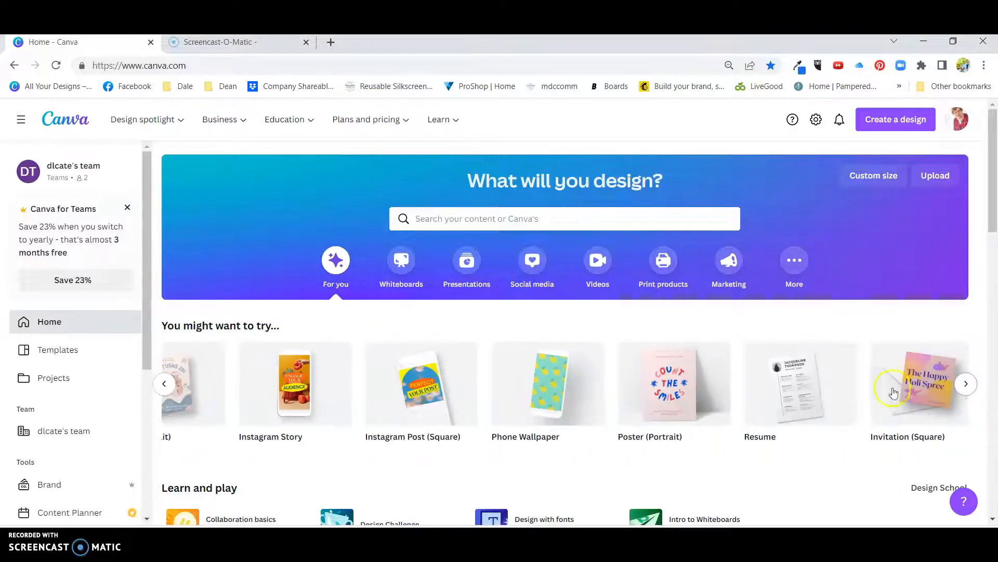
pyautogui.click(165, 383)
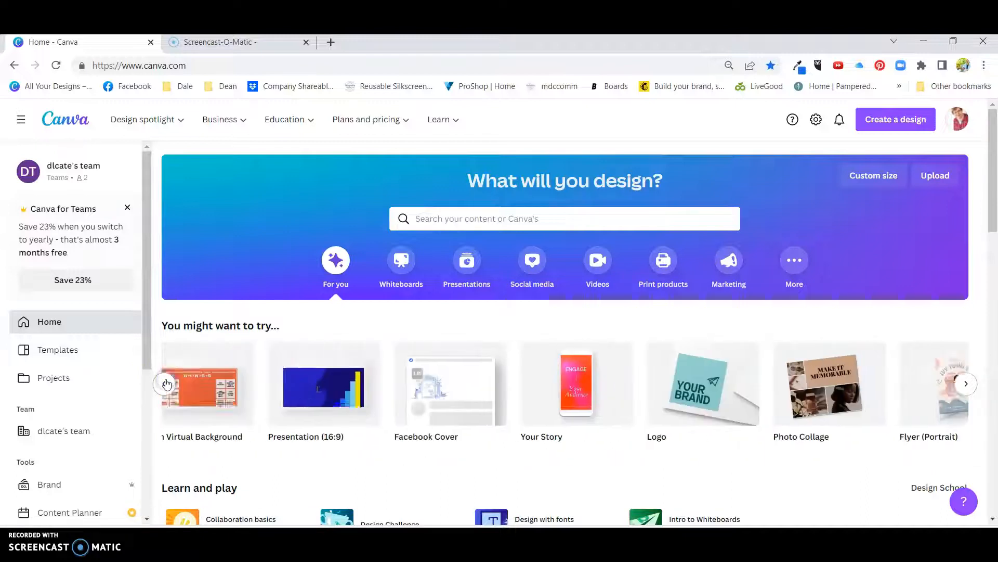
pyautogui.click(165, 384)
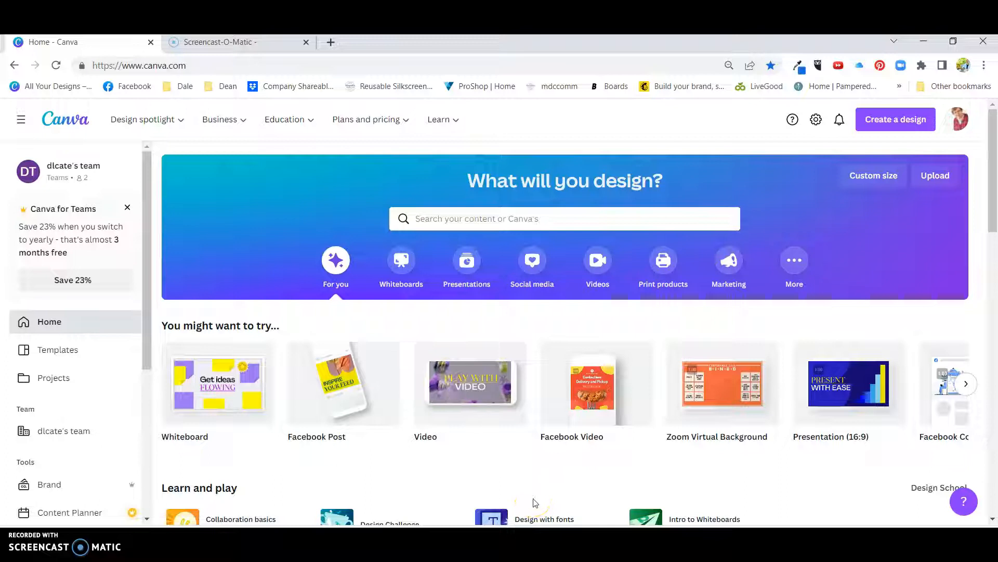
# Step: Create a blank Facebook Post design from the suggested design types
pyautogui.moveTo(354, 390)
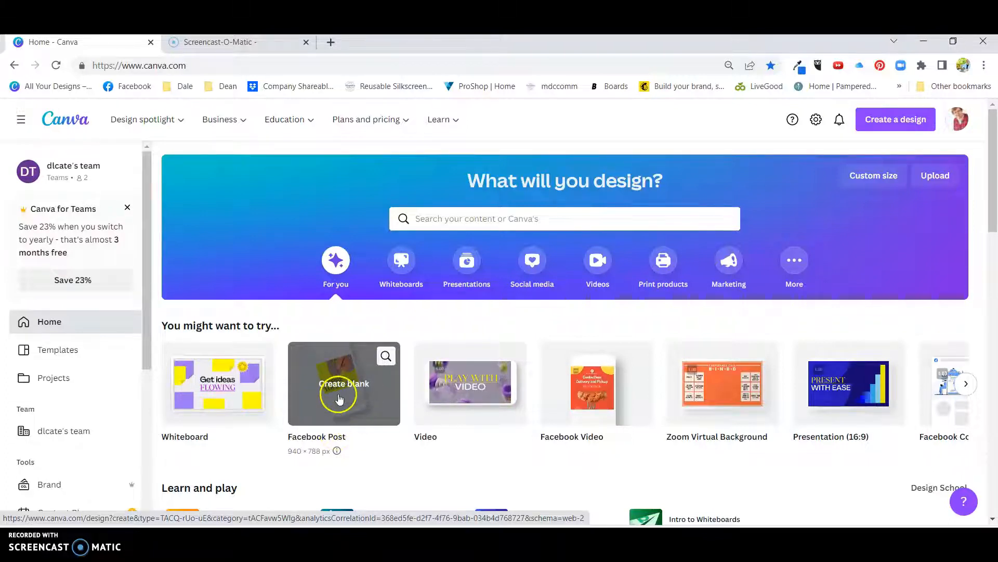
pyautogui.click(338, 397)
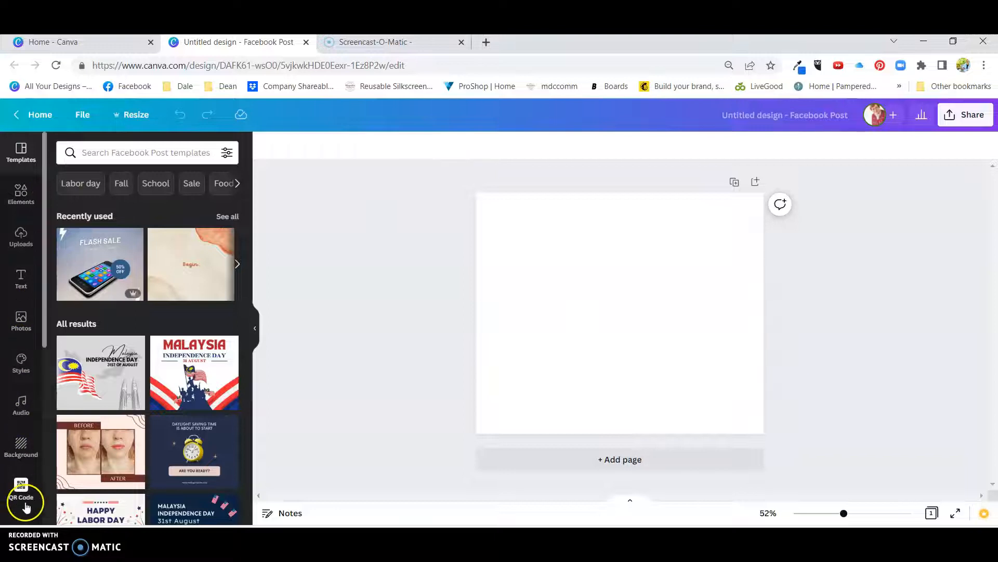
# Step: Try the recently used teal texture, the solid coral color and the glass building pattern as the page background
pyautogui.click(15, 446)
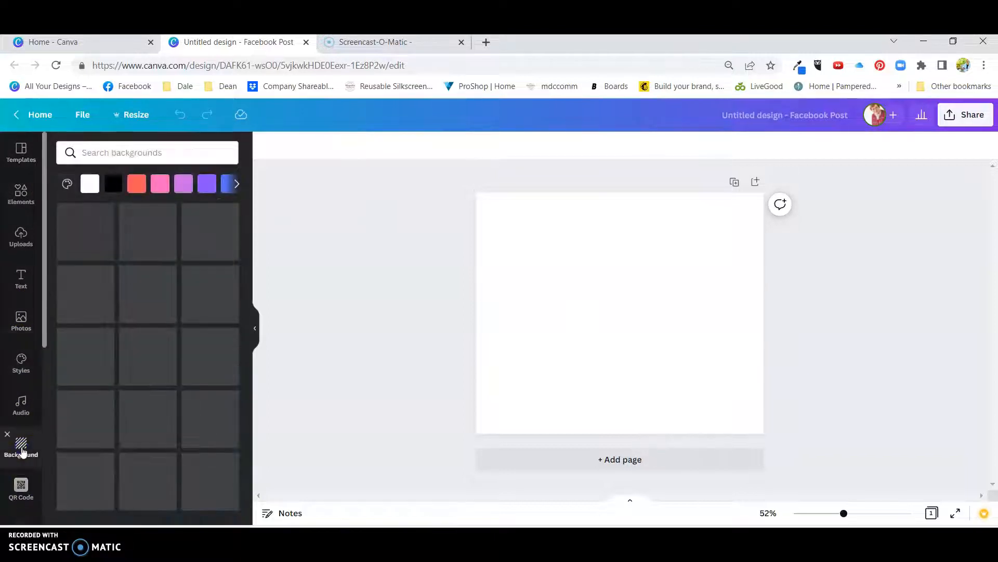
pyautogui.click(78, 248)
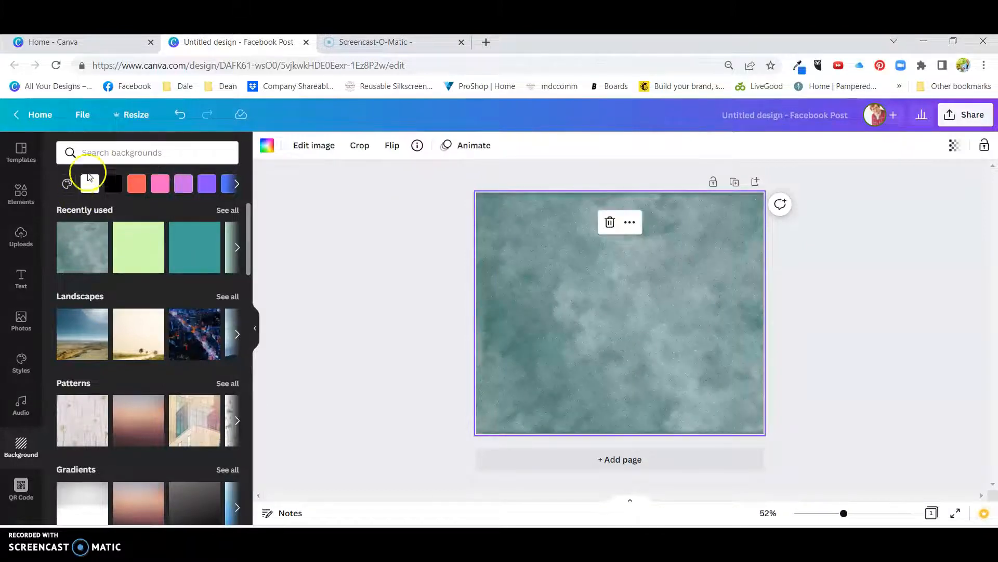
pyautogui.click(137, 187)
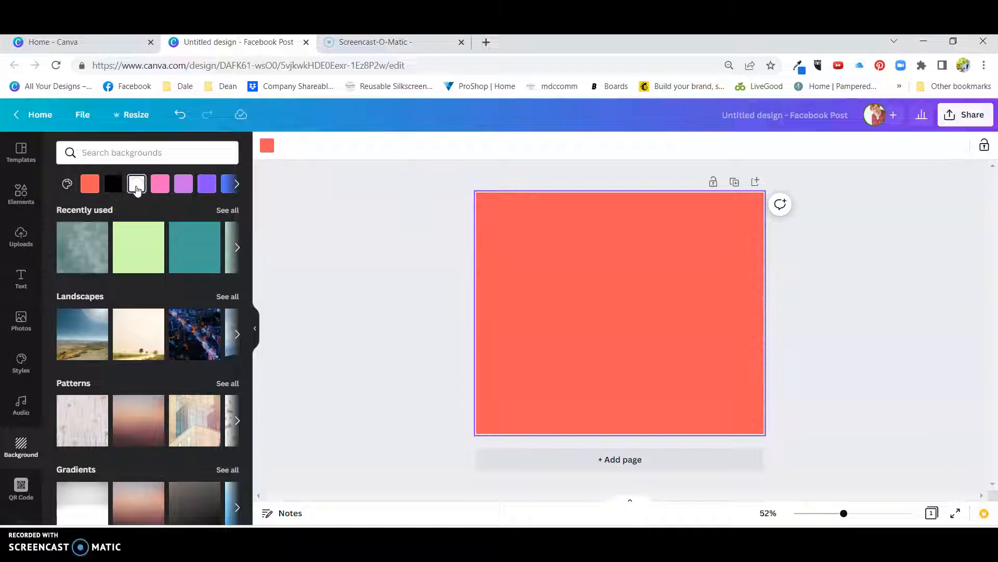
pyautogui.click(188, 434)
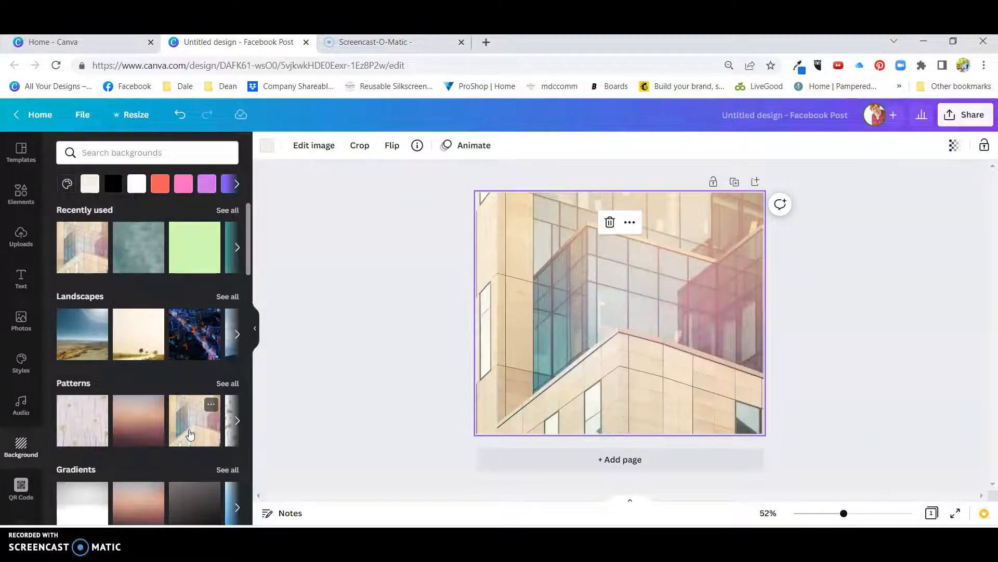
# Step: Search the backgrounds for beach, apply the first beach photo to the page, and delete it from the design
pyautogui.click(104, 154)
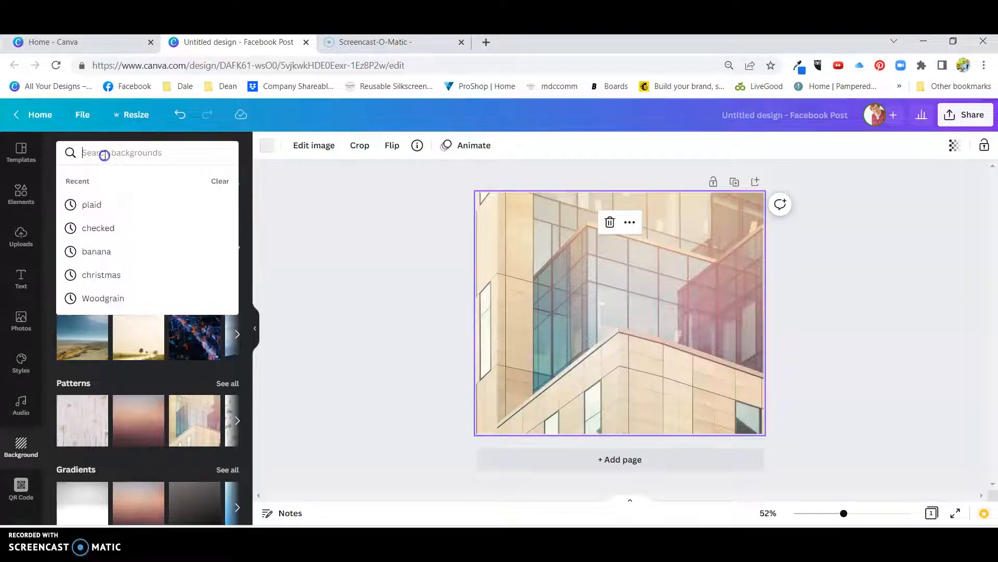
pyautogui.write('beach')
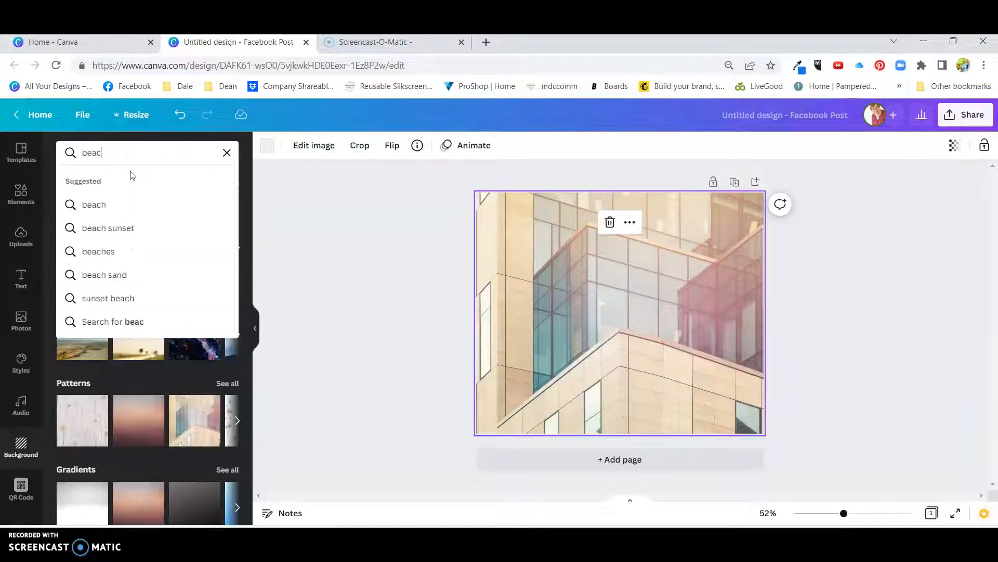
pyautogui.click(100, 204)
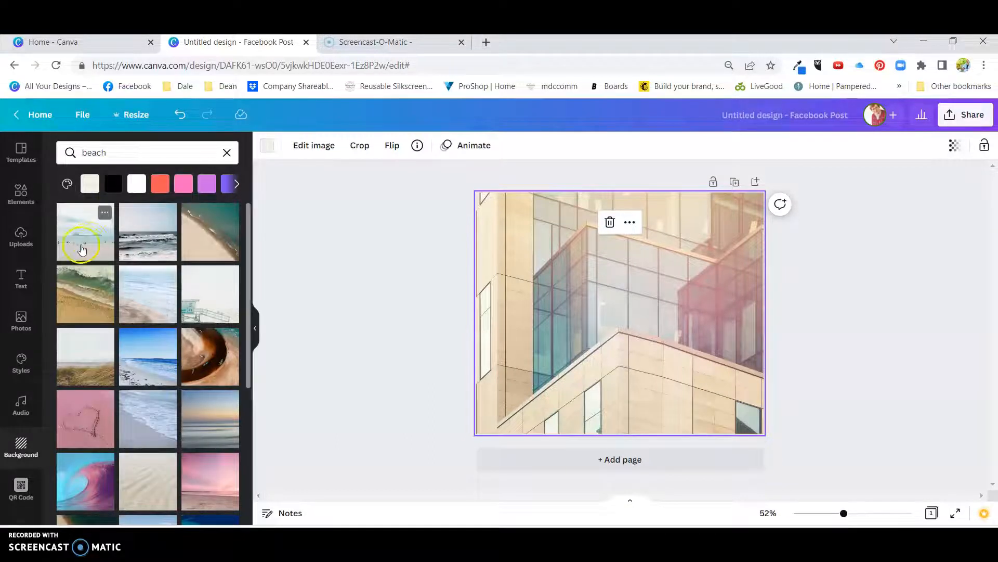
pyautogui.click(90, 242)
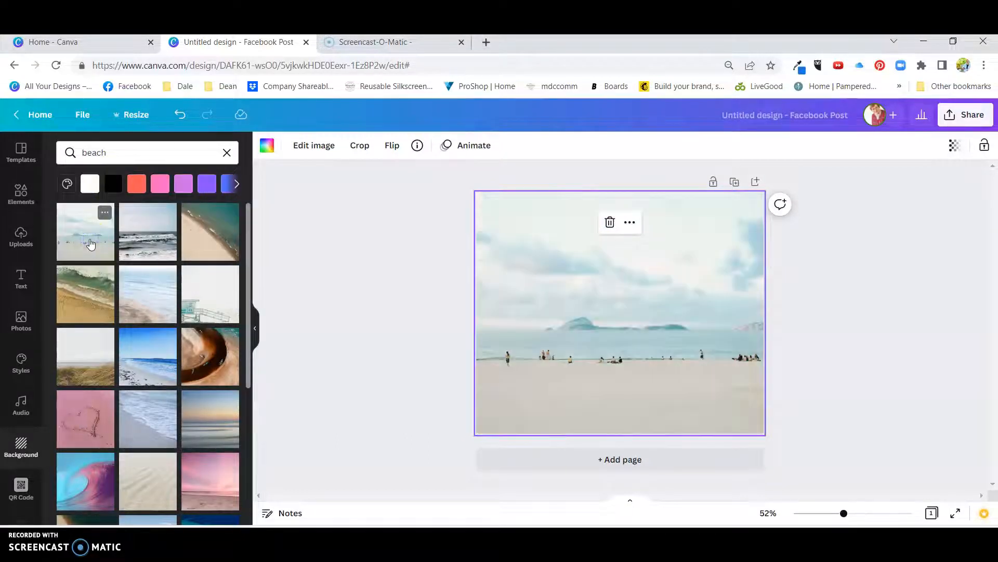
pyautogui.click(104, 213)
pyautogui.click(609, 222)
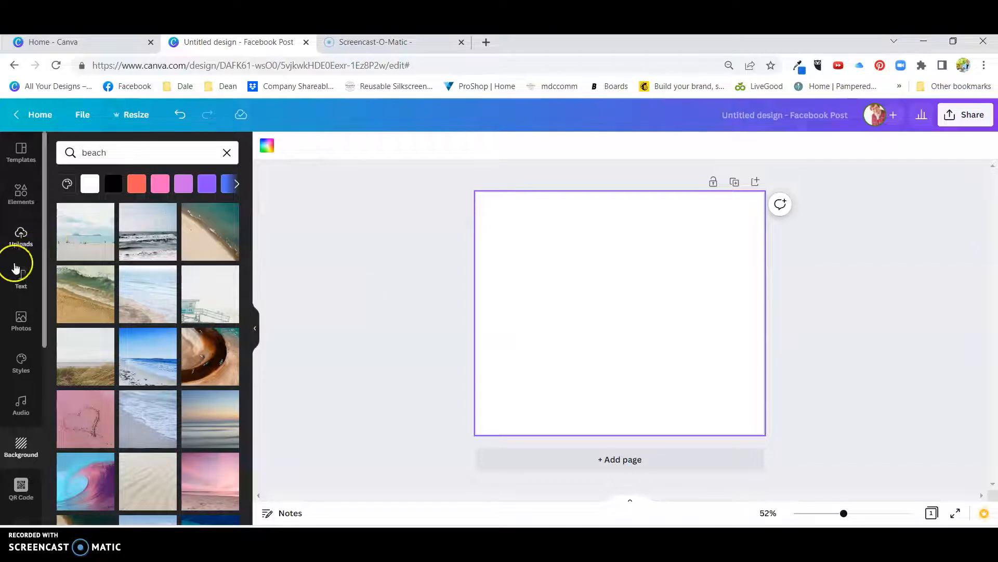
# Step: Upload the image file hellofall2 from the magnolia folder on the Desktop
pyautogui.click(21, 237)
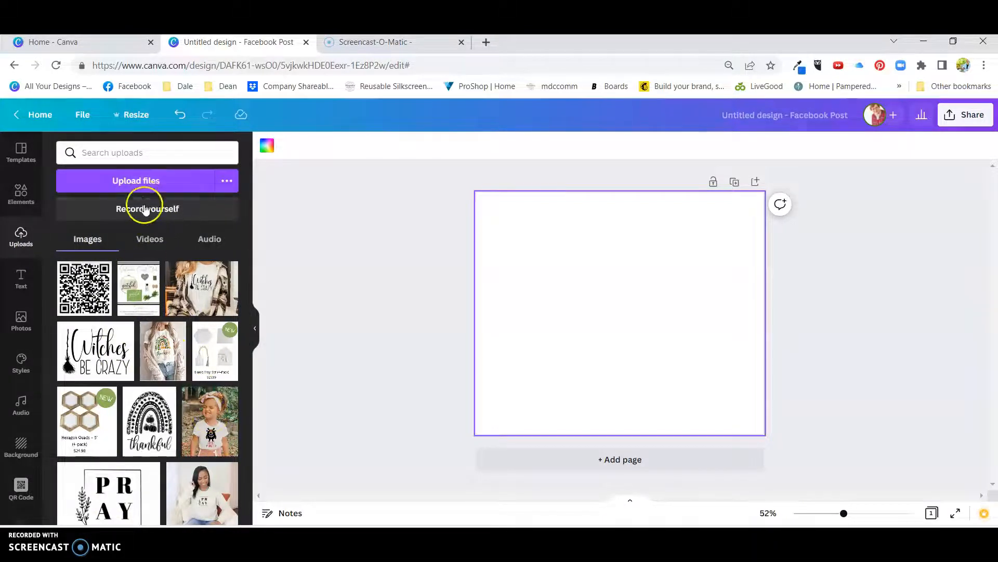
pyautogui.click(145, 185)
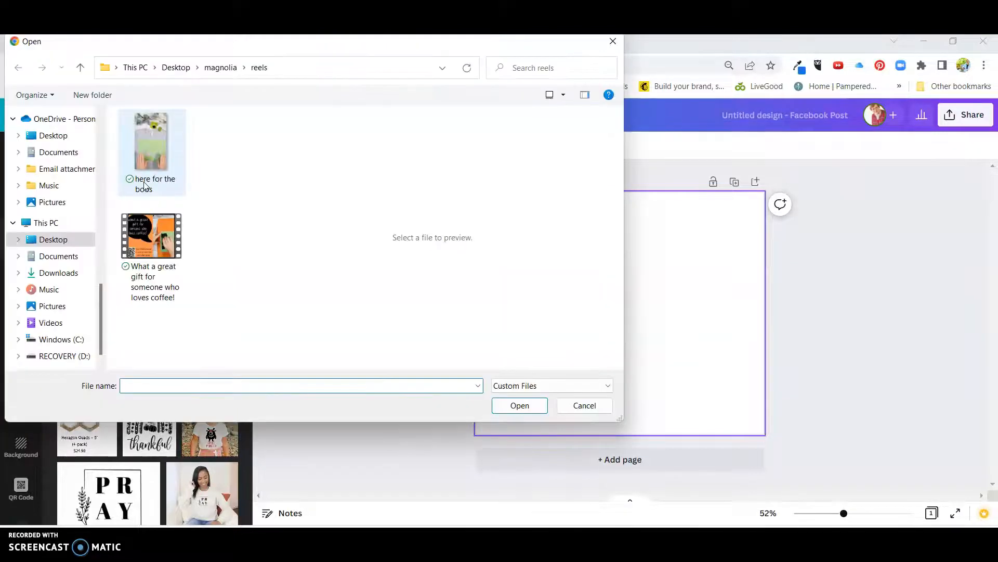
pyautogui.click(238, 73)
pyautogui.scroll(-1, 183, 214)
pyautogui.scroll(-2, 173, 253)
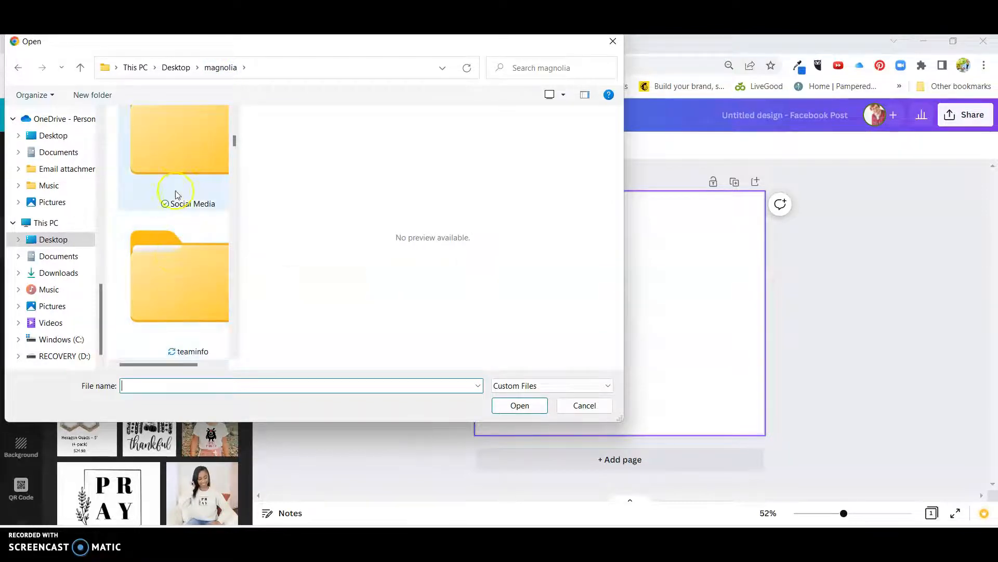
pyautogui.scroll(-3, 176, 156)
pyautogui.scroll(-8, 176, 160)
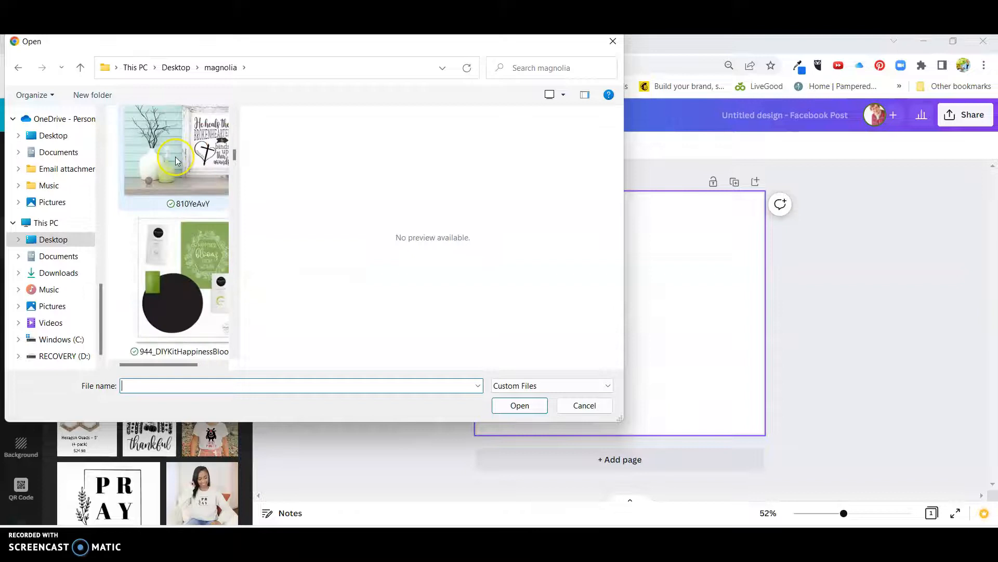
pyautogui.scroll(-4, 176, 160)
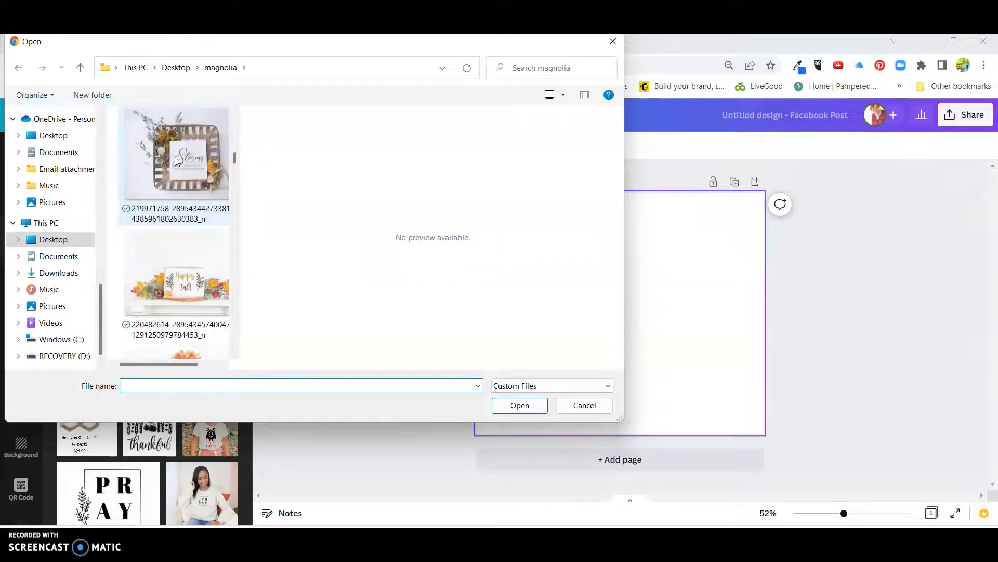
pyautogui.scroll(-2, 175, 161)
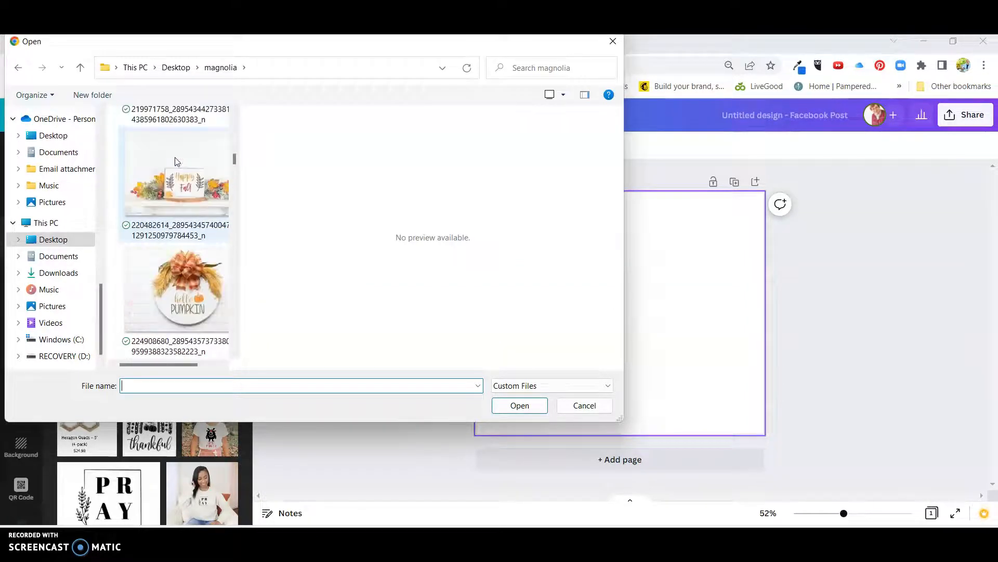
pyautogui.scroll(-4, 176, 161)
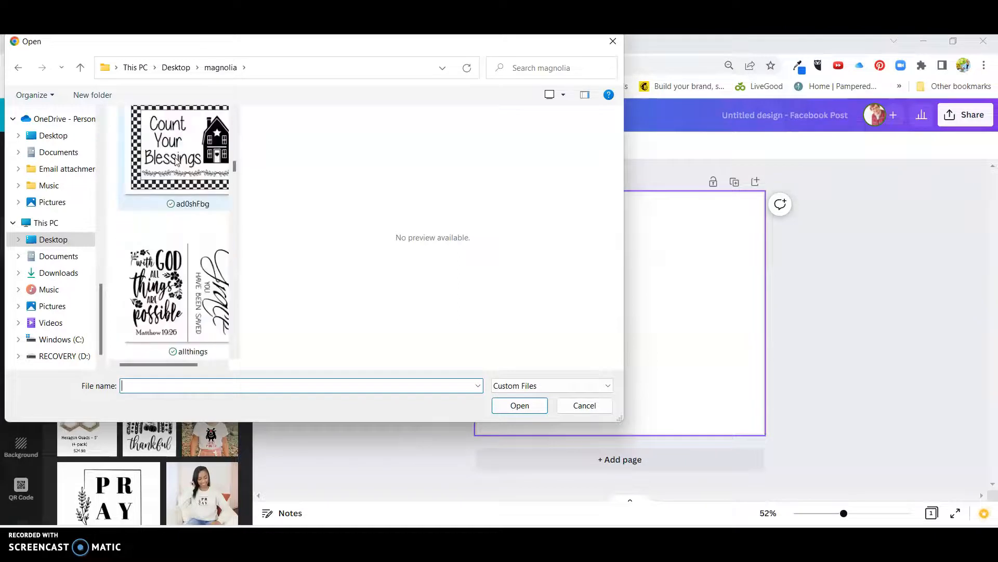
pyautogui.scroll(-6, 176, 161)
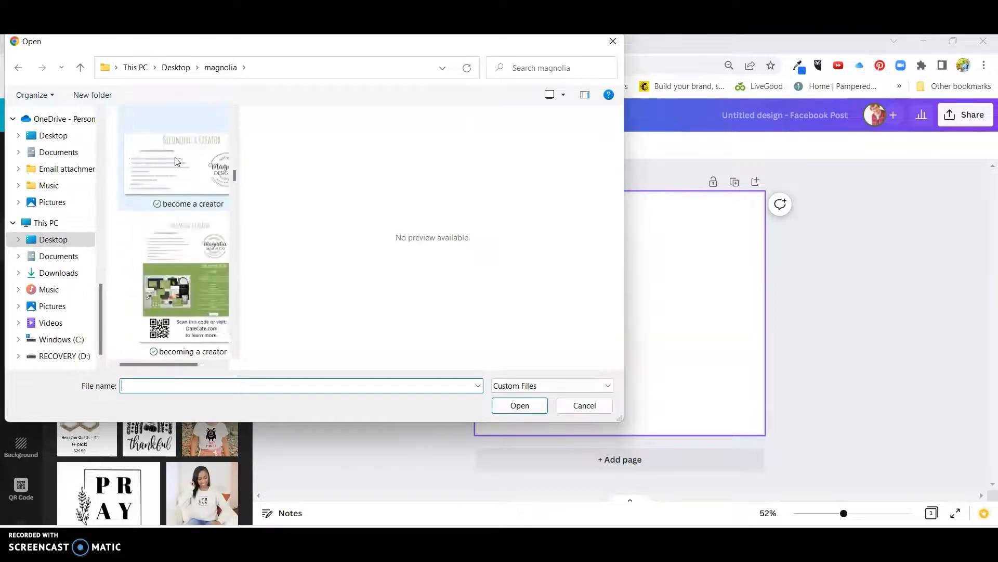
pyautogui.scroll(-6, 175, 159)
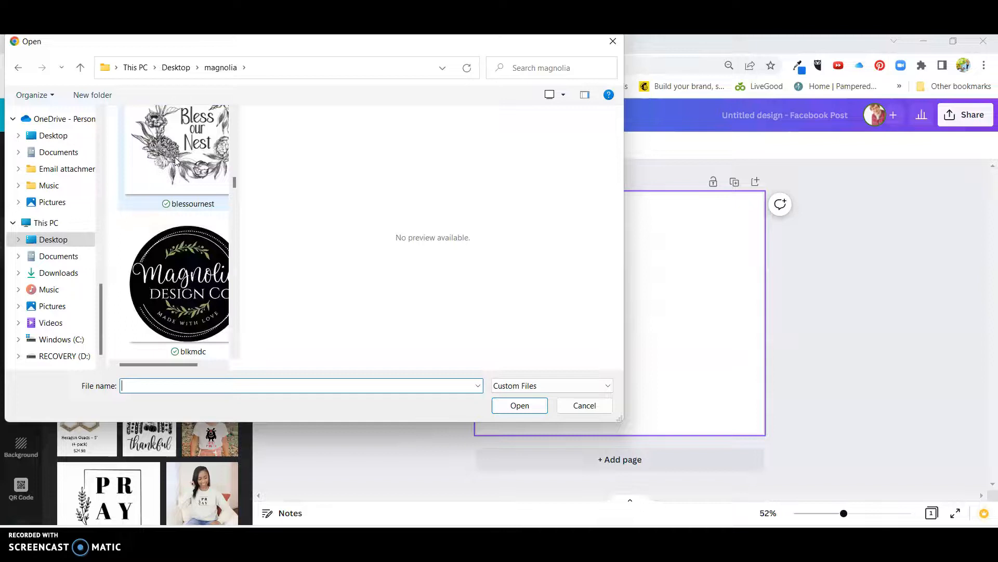
pyautogui.scroll(-6, 176, 161)
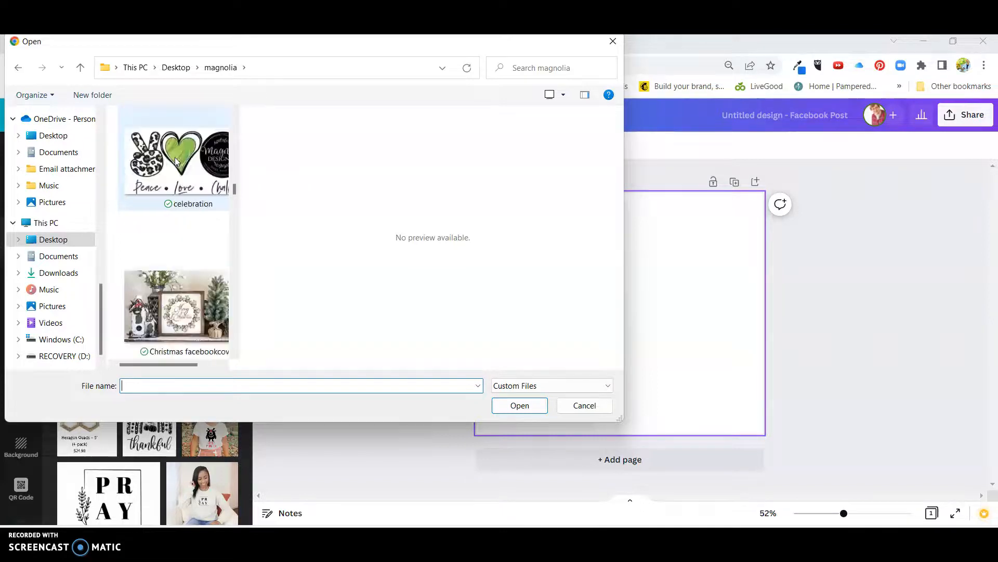
pyautogui.scroll(-6, 174, 157)
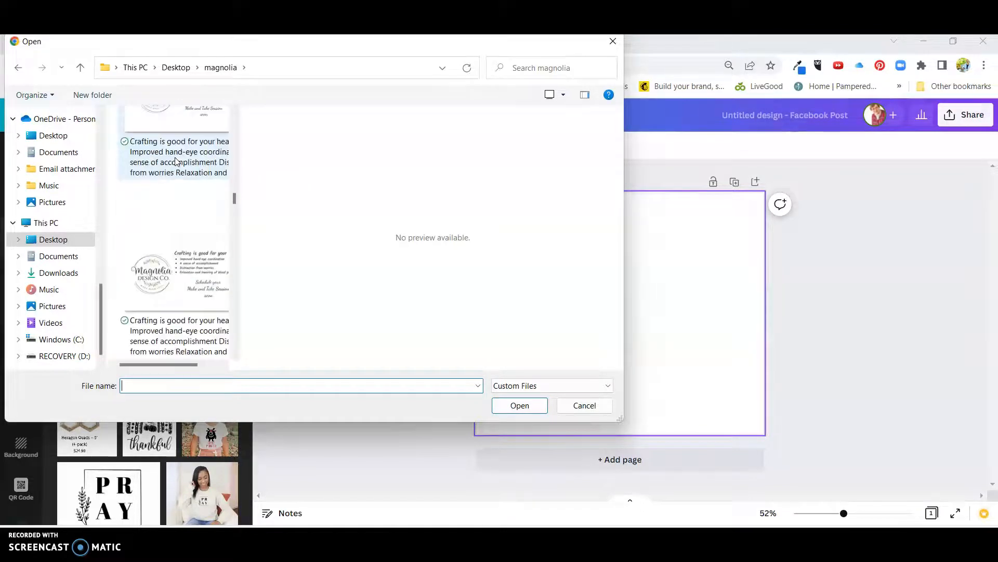
pyautogui.scroll(-6, 176, 162)
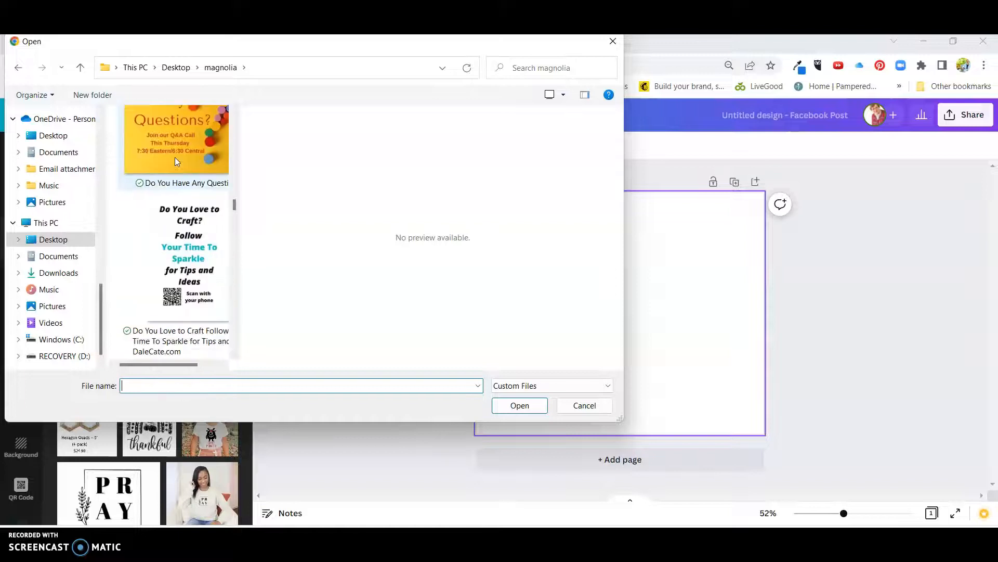
pyautogui.scroll(-4, 175, 161)
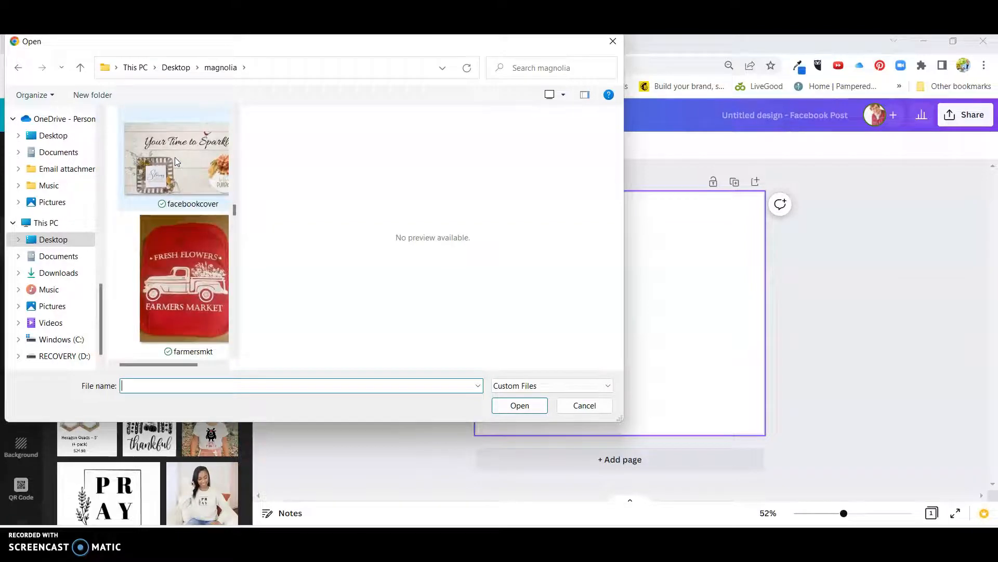
pyautogui.scroll(-5, 174, 157)
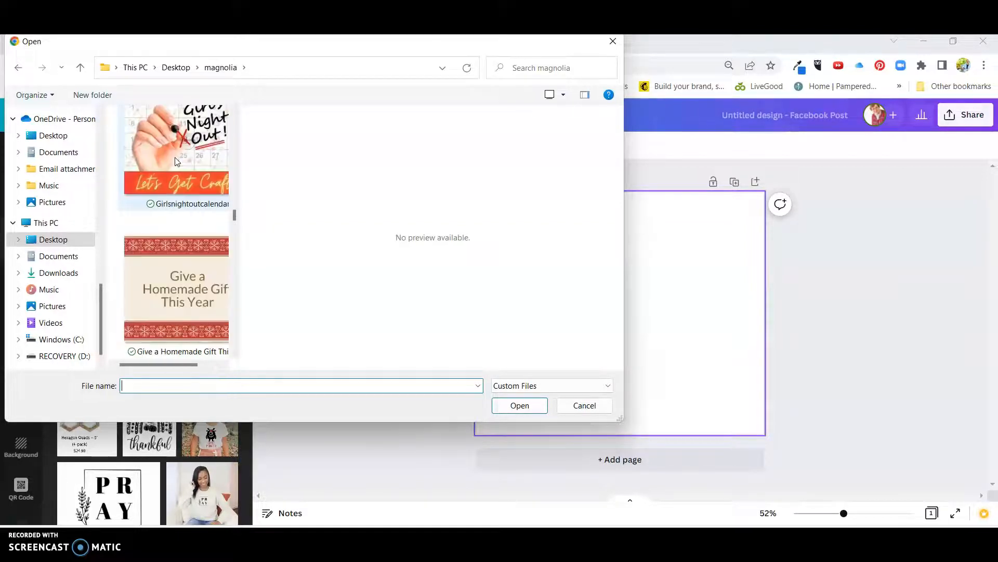
pyautogui.scroll(-4, 175, 157)
pyautogui.scroll(-4, 175, 161)
pyautogui.scroll(-6, 176, 161)
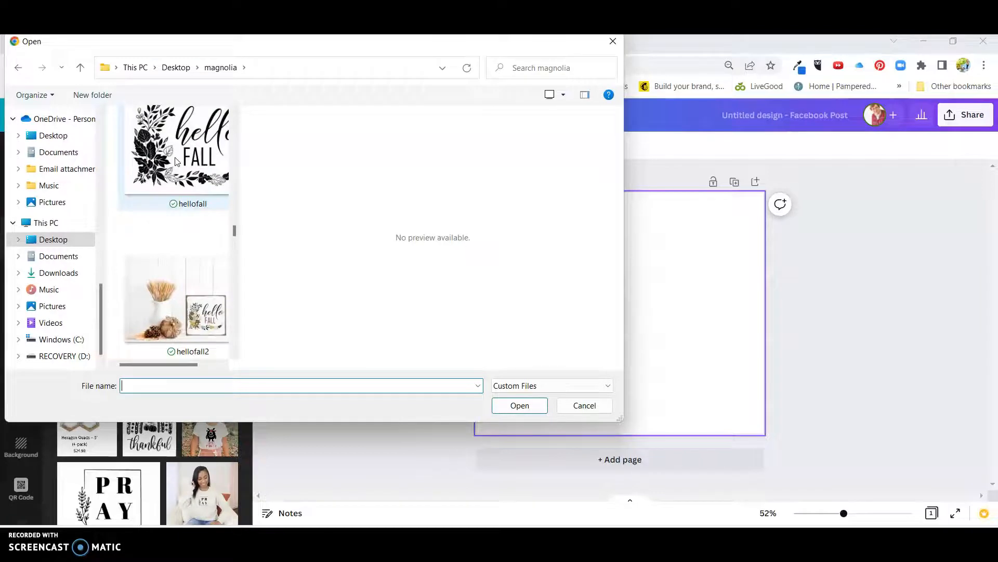
pyautogui.click(173, 297)
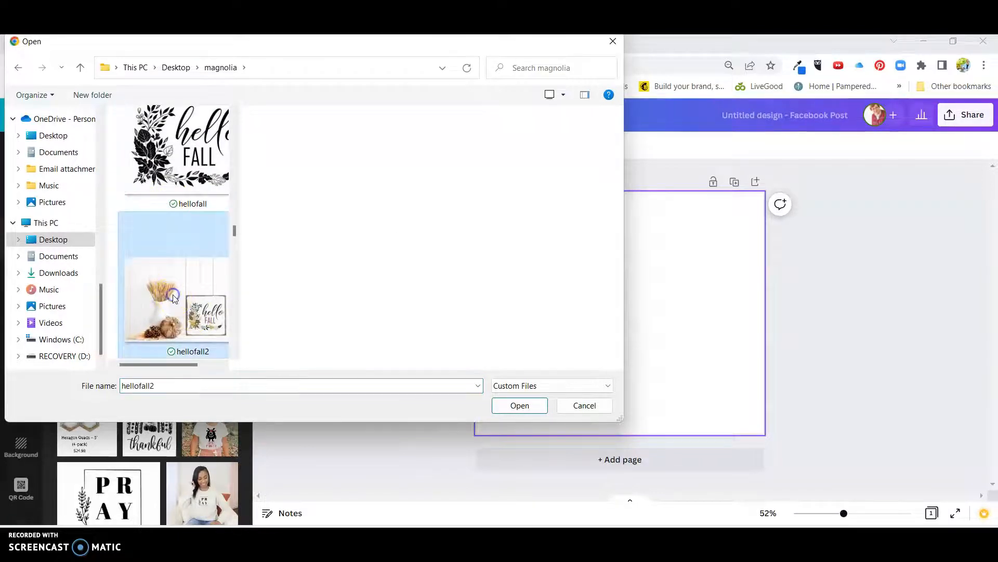
pyautogui.click(520, 405)
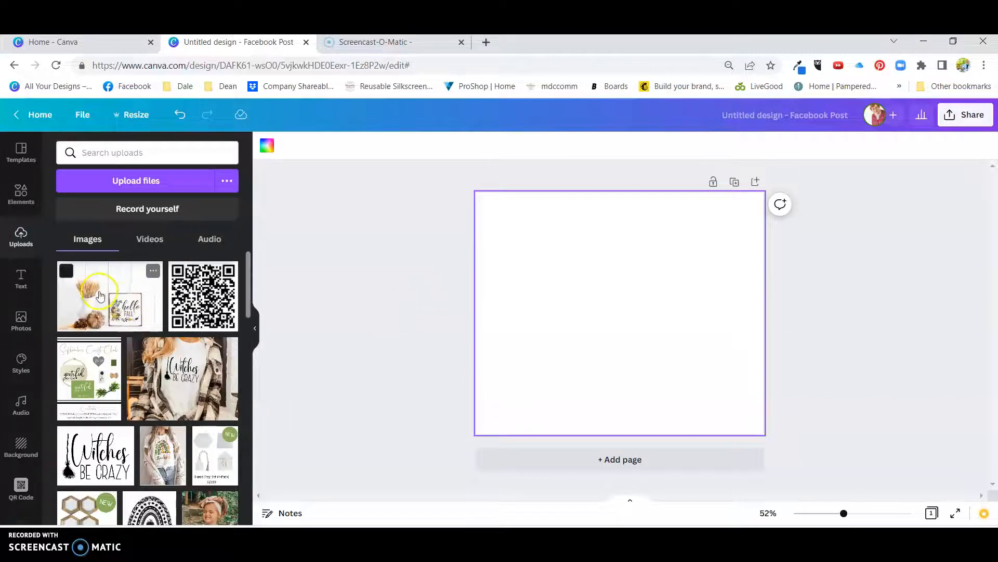
# Step: Place the uploaded hello FALL image on the page and enlarge and reposition it until it covers the whole page
pyautogui.click(102, 294)
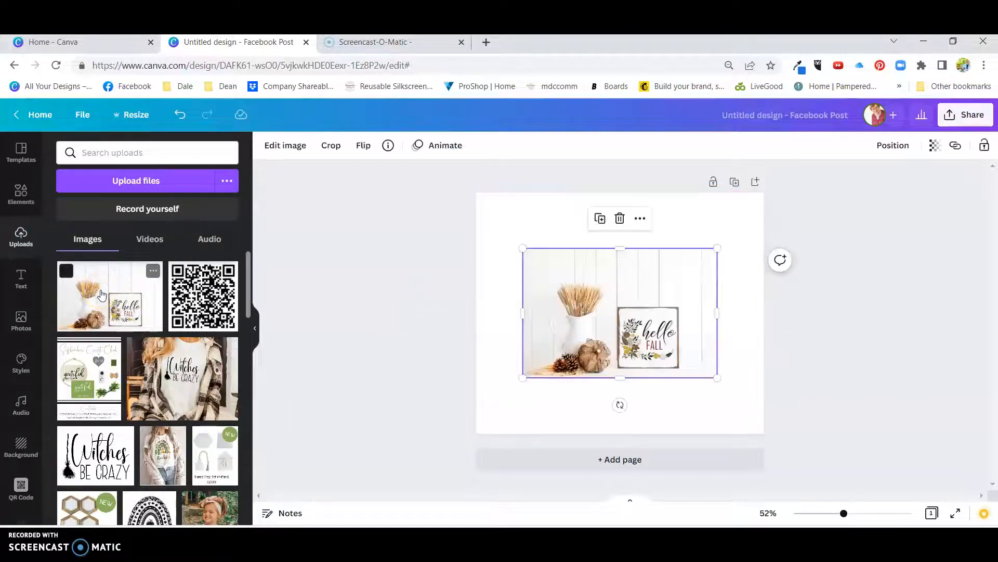
pyautogui.moveTo(102, 294)
pyautogui.mouseDown()
pyautogui.moveTo(582, 302)
pyautogui.moveTo(67, 291)
pyautogui.moveTo(91, 289)
pyautogui.mouseUp()
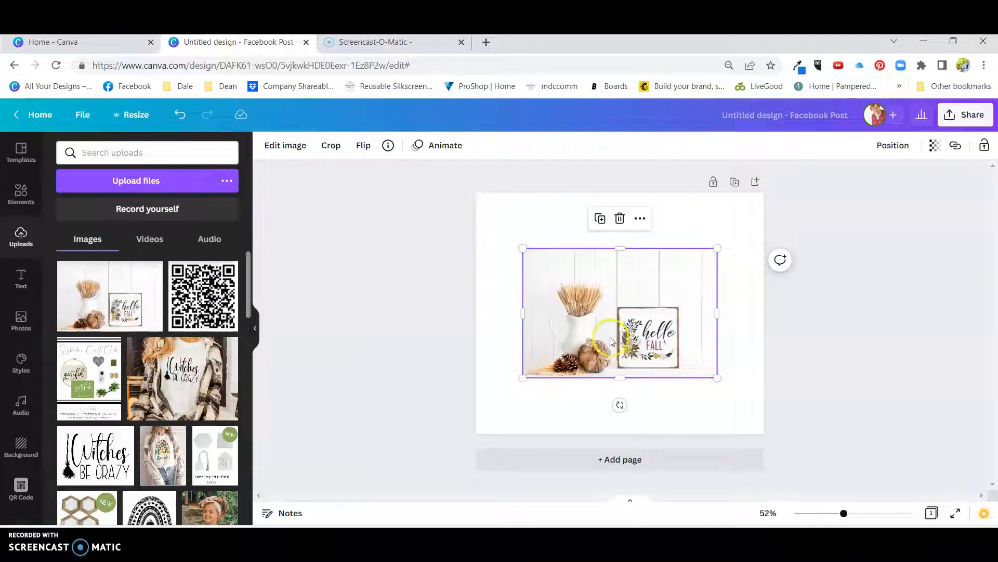
pyautogui.moveTo(524, 249); pyautogui.dragTo(459, 172)
pyautogui.moveTo(664, 248); pyautogui.dragTo(671, 267)
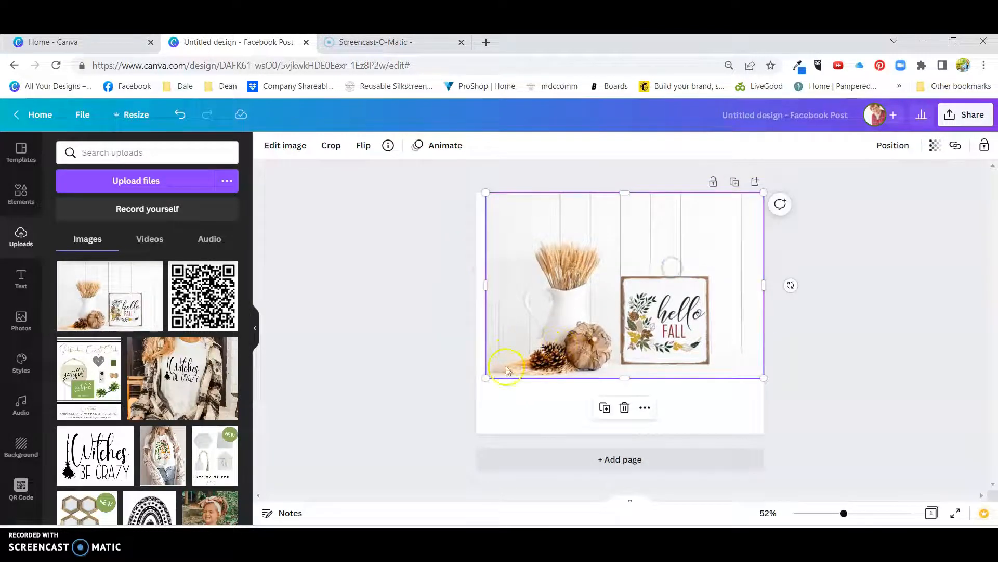
pyautogui.moveTo(482, 383); pyautogui.dragTo(426, 487)
pyautogui.moveTo(579, 355); pyautogui.dragTo(620, 362)
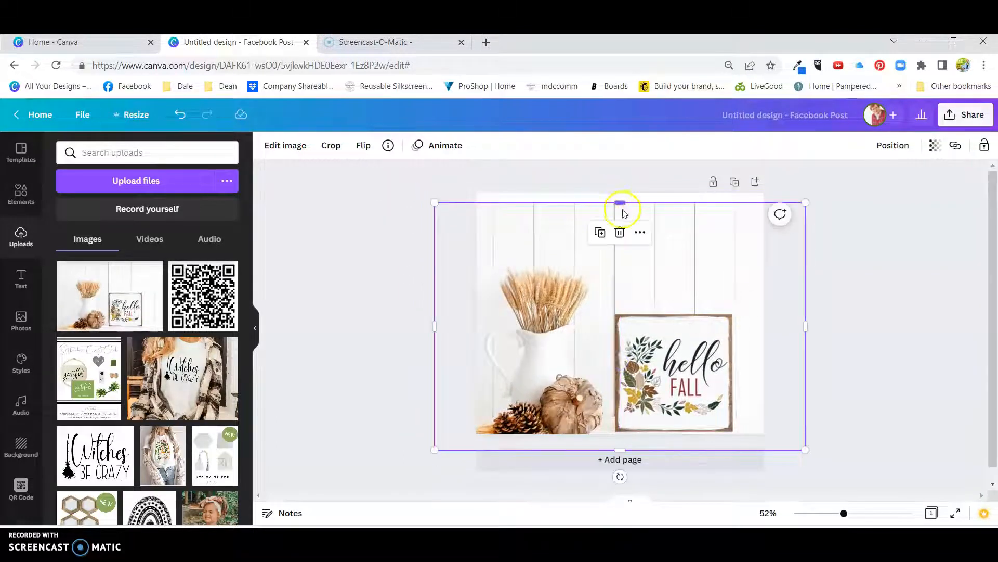
pyautogui.moveTo(622, 201); pyautogui.dragTo(620, 192)
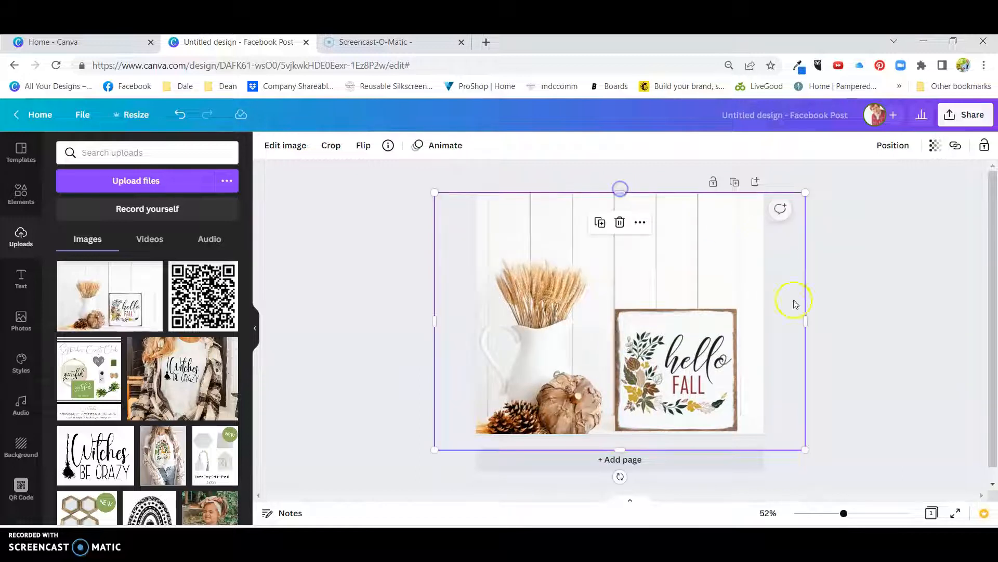
pyautogui.click(880, 340)
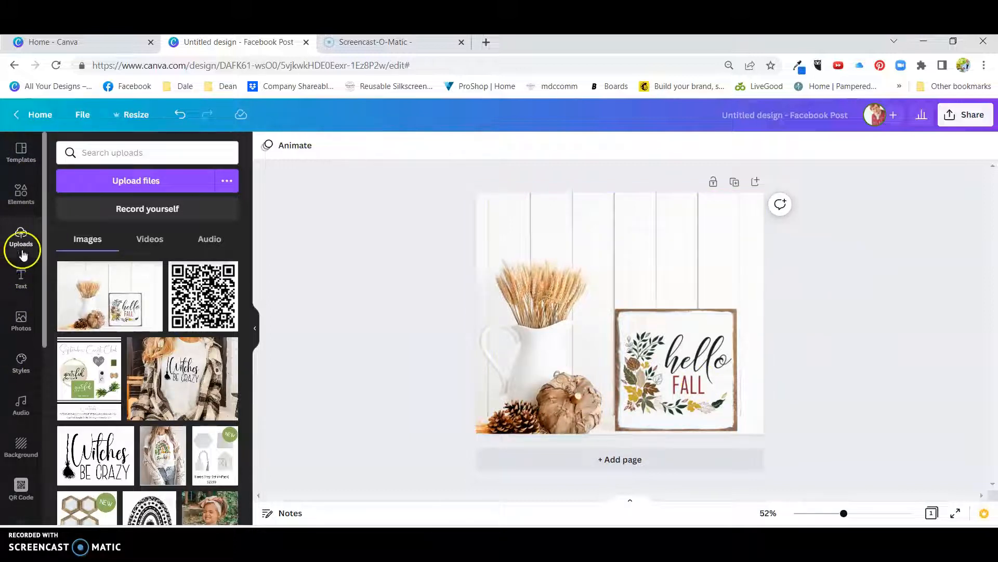
# Step: Add a heading in the Sparkle brand style, enlarge it to about font size 113 and place it across the upper part of the page
pyautogui.click(22, 276)
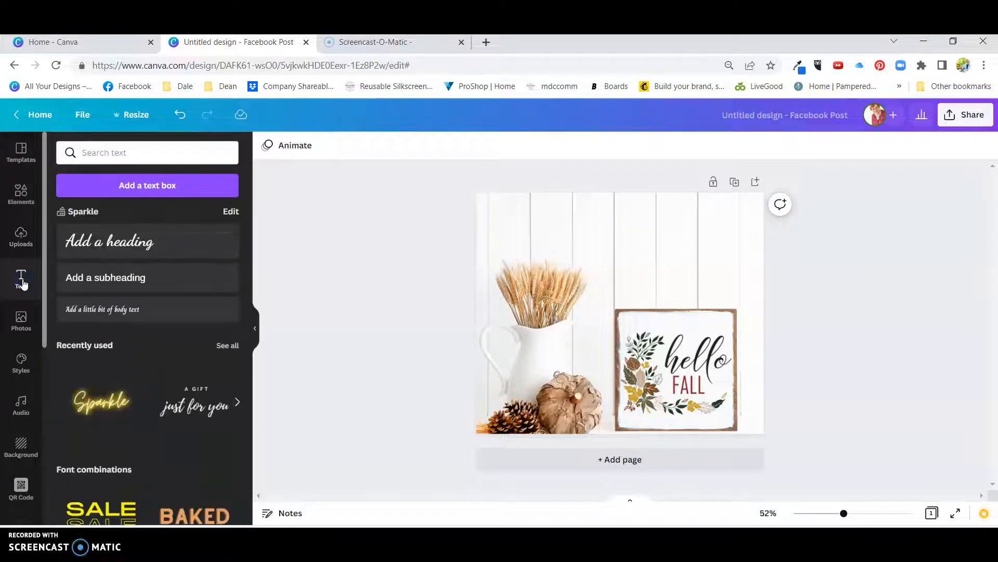
pyautogui.click(132, 242)
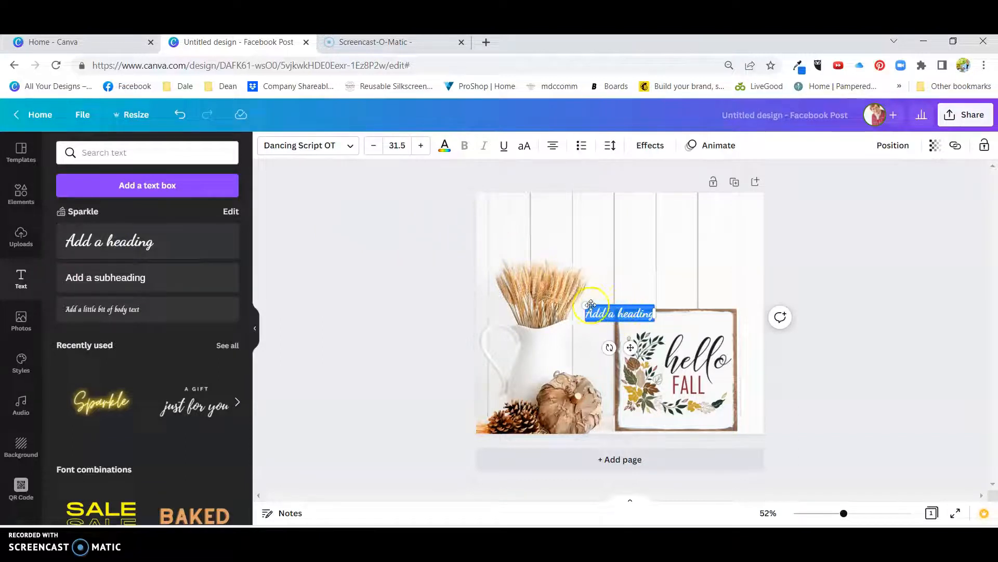
pyautogui.moveTo(585, 306); pyautogui.dragTo(418, 229)
pyautogui.moveTo(569, 320); pyautogui.dragTo(652, 261)
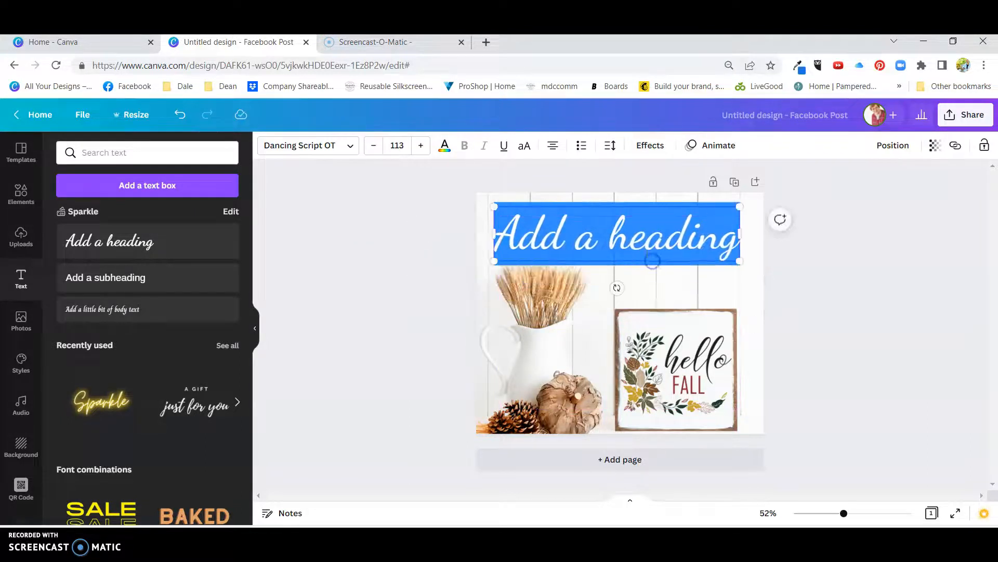
# Step: Replace the heading's placeholder text with "What is your favorite activity in the Fall?"
pyautogui.click(646, 245)
pyautogui.moveTo(734, 237); pyautogui.dragTo(497, 225)
pyautogui.click(552, 234)
pyautogui.write('What is your')
pyautogui.write(' favor')
pyautogui.write('ite ')
pyautogui.write('a')
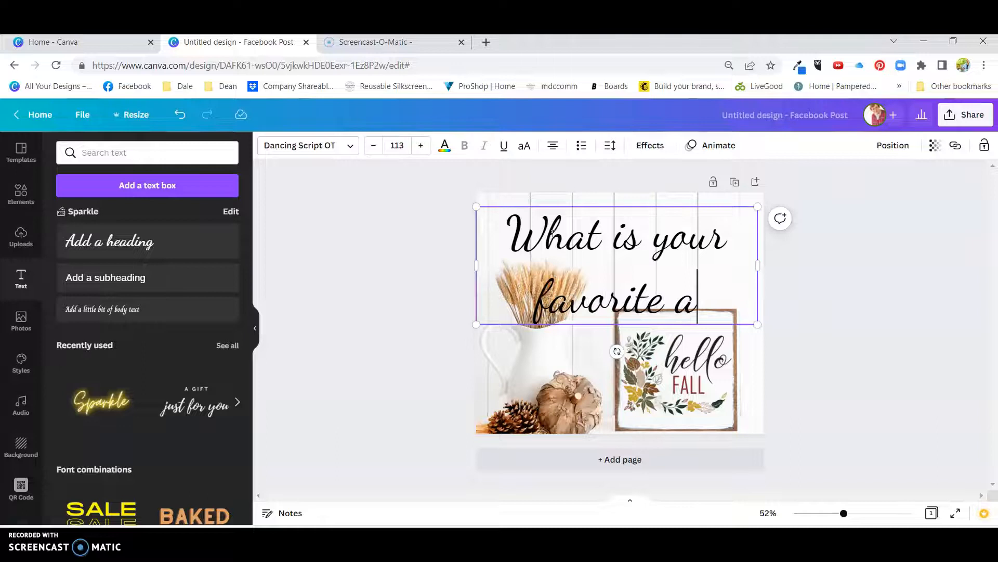
pyautogui.write('ctivi')
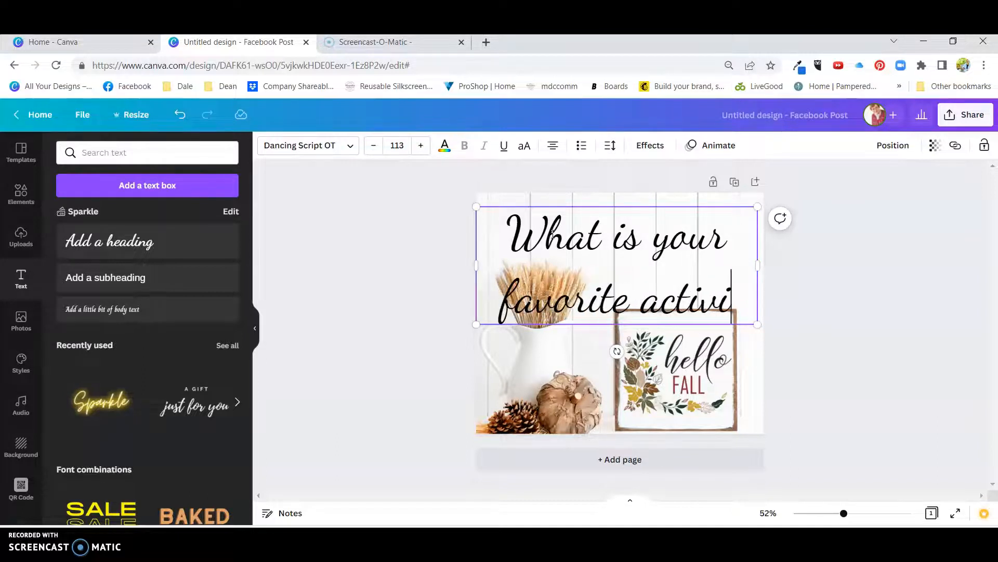
pyautogui.write('ty in')
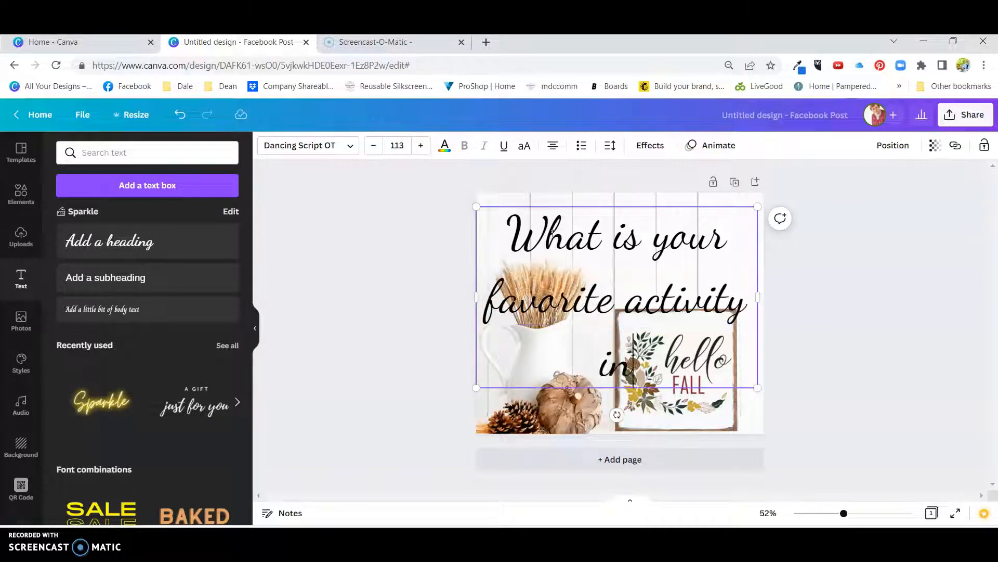
pyautogui.write(' the Fa')
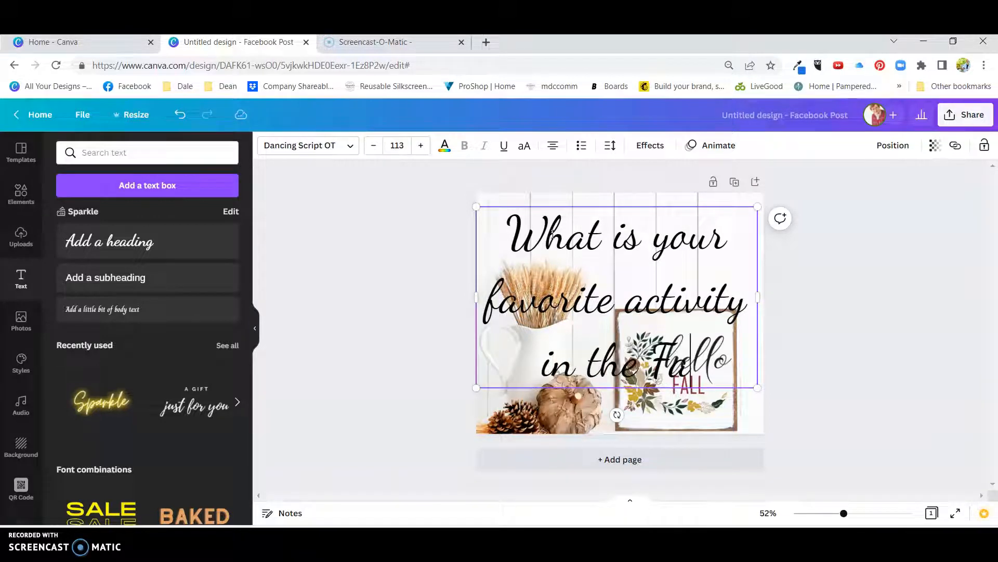
pyautogui.write('ll?')
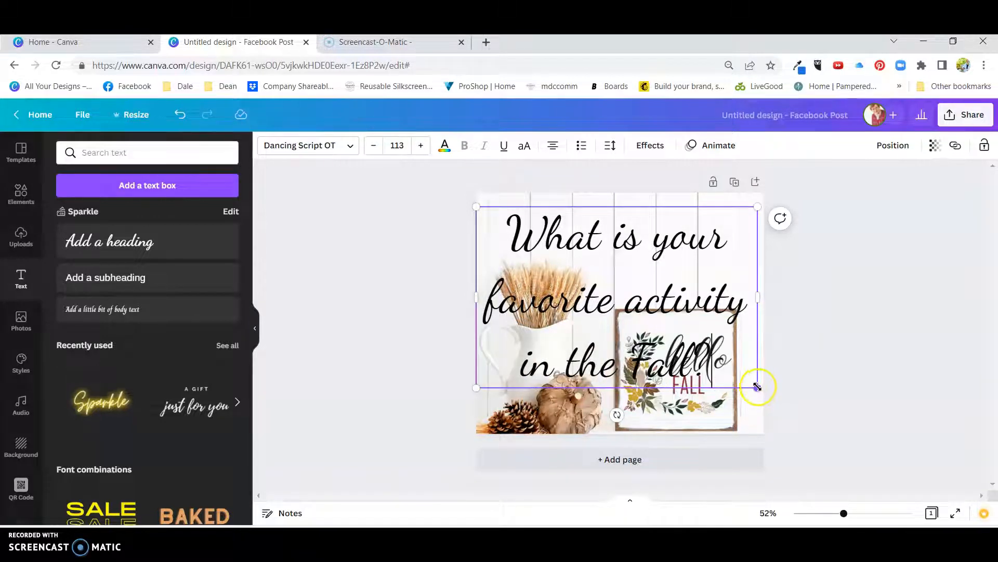
# Step: Fit the heading on two lines across the page's width at about font size 62.7, with a line break before "activity"
pyautogui.moveTo(757, 388); pyautogui.dragTo(673, 240)
pyautogui.click(633, 255)
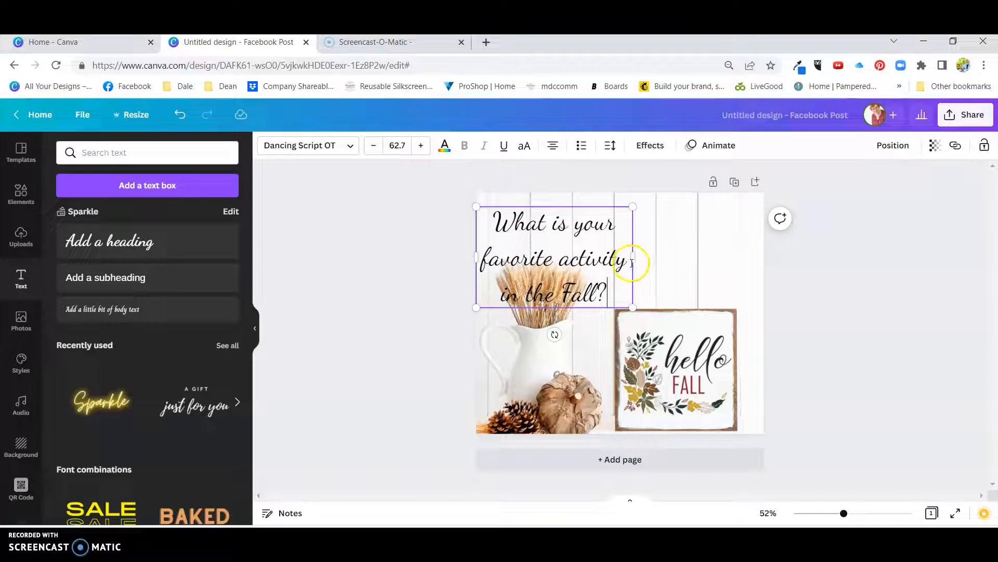
pyautogui.moveTo(637, 257); pyautogui.dragTo(753, 248)
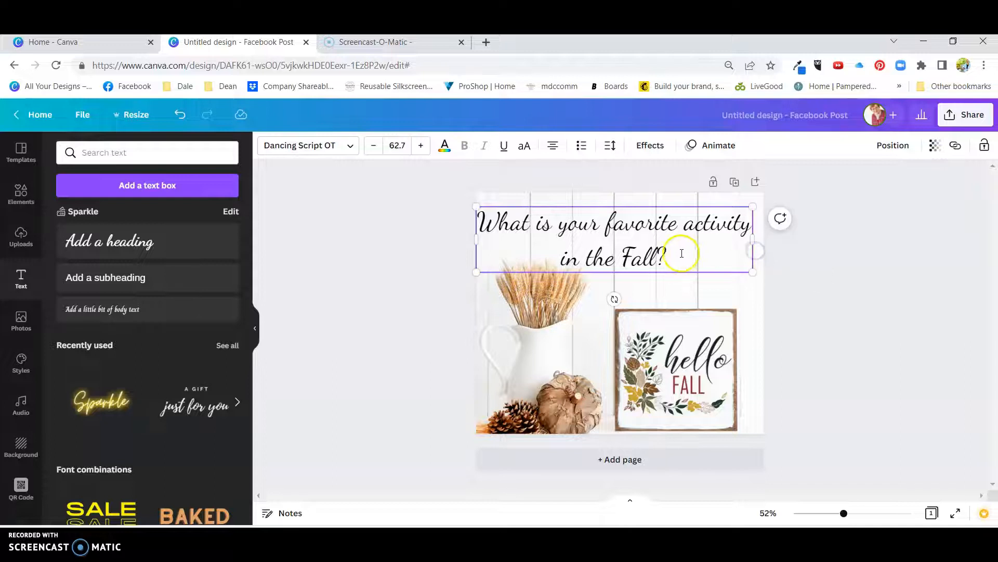
pyautogui.click(684, 227)
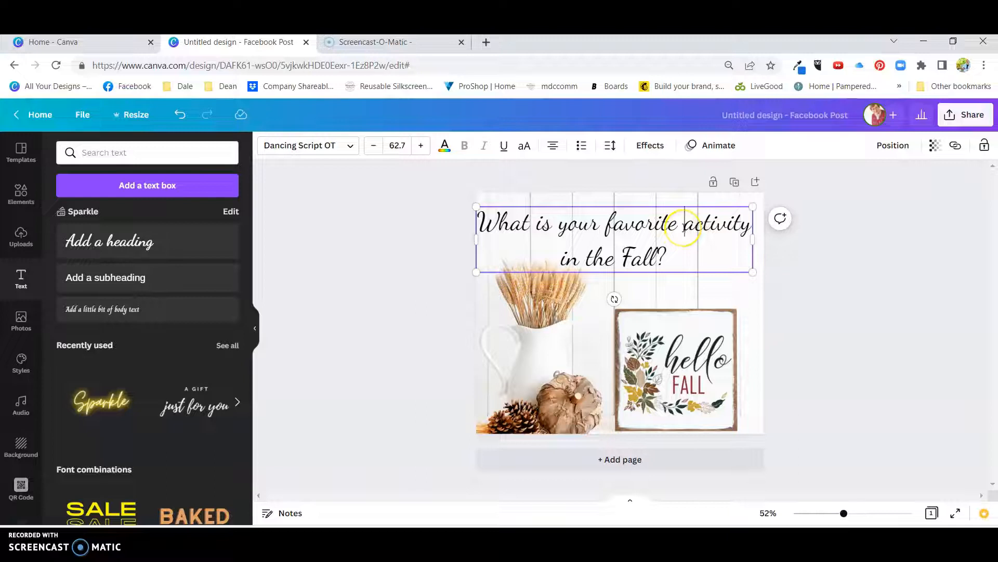
pyautogui.press('Return')
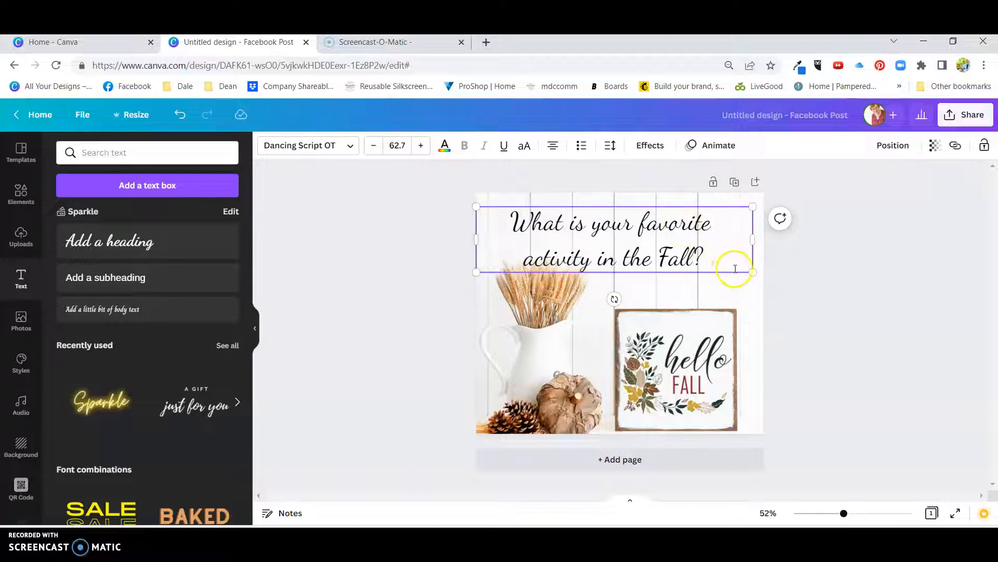
# Step: Enlarge the question heading to font size 67.7 and centre it horizontally near the page's upper edge, above the wheat
pyautogui.moveTo(760, 274); pyautogui.dragTo(775, 278)
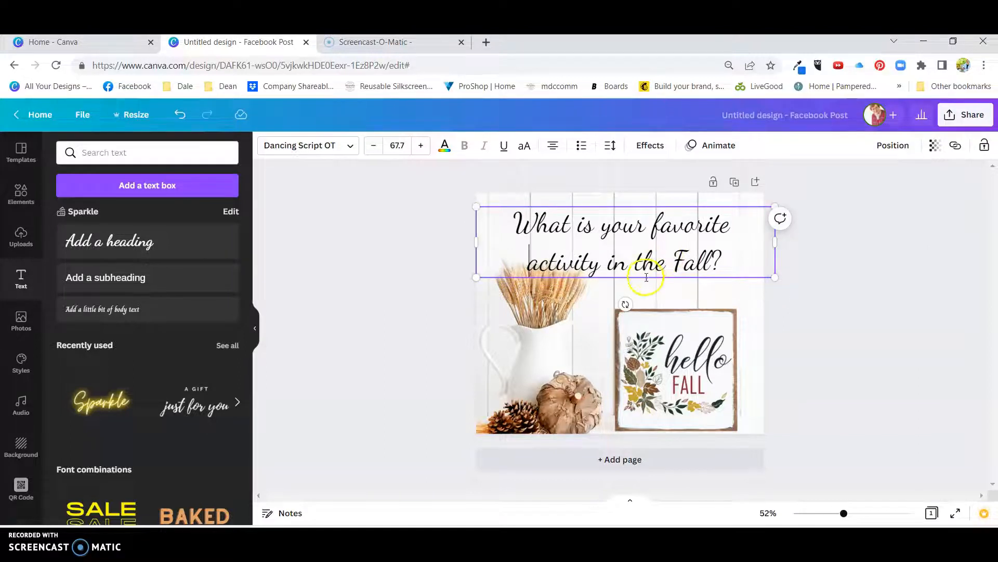
pyautogui.moveTo(644, 280); pyautogui.dragTo(641, 269)
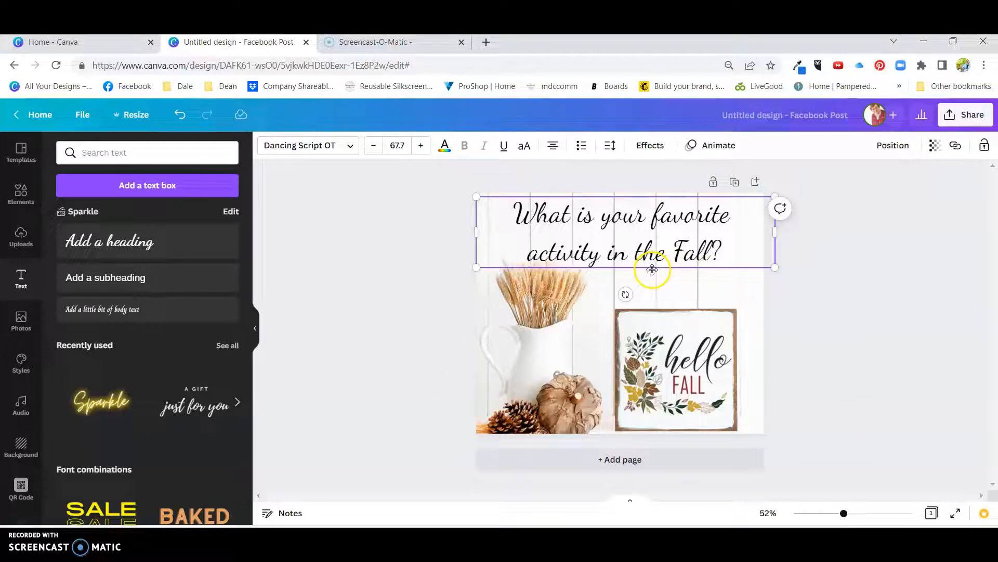
pyautogui.moveTo(651, 269); pyautogui.dragTo(646, 269)
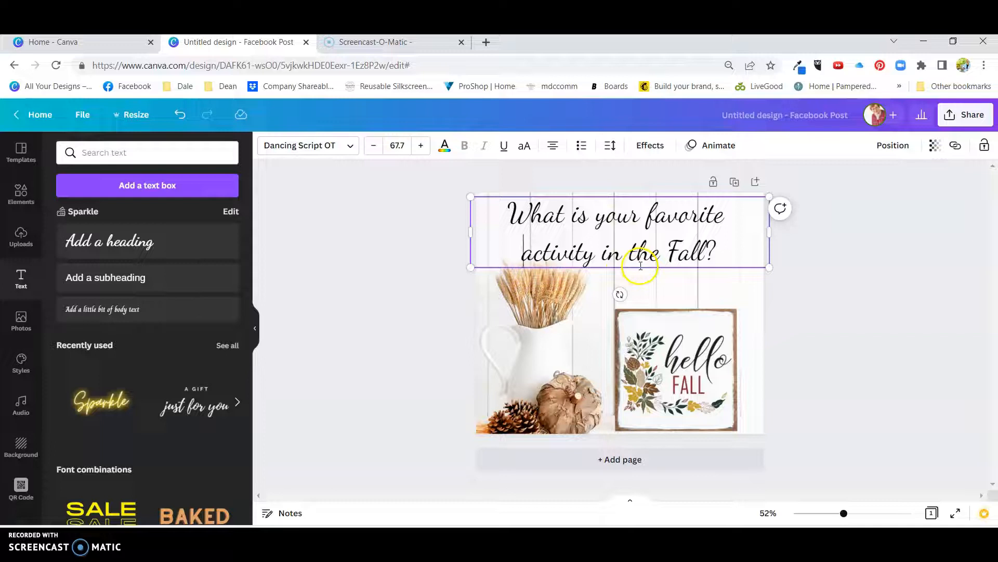
pyautogui.click(640, 273)
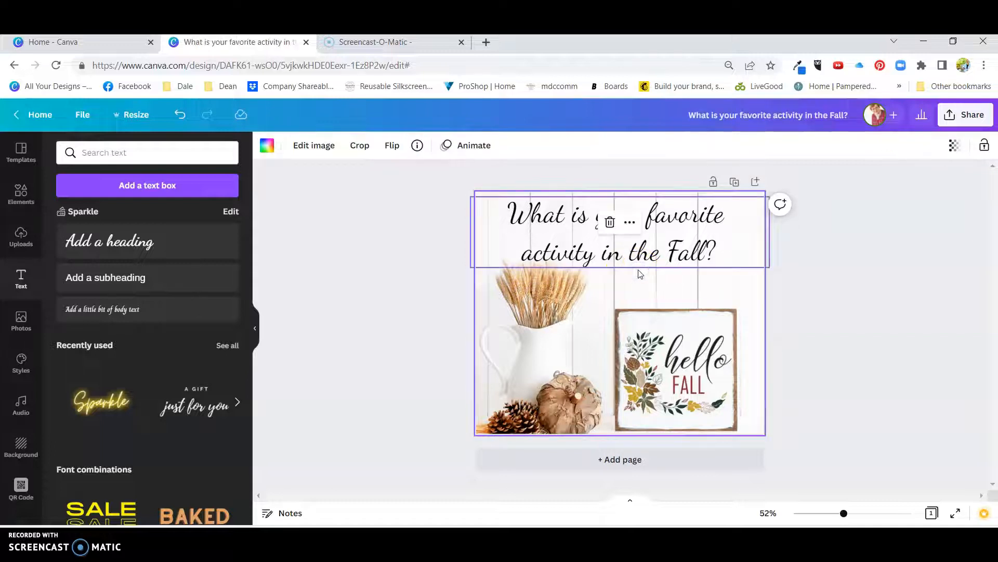
pyautogui.click(642, 271)
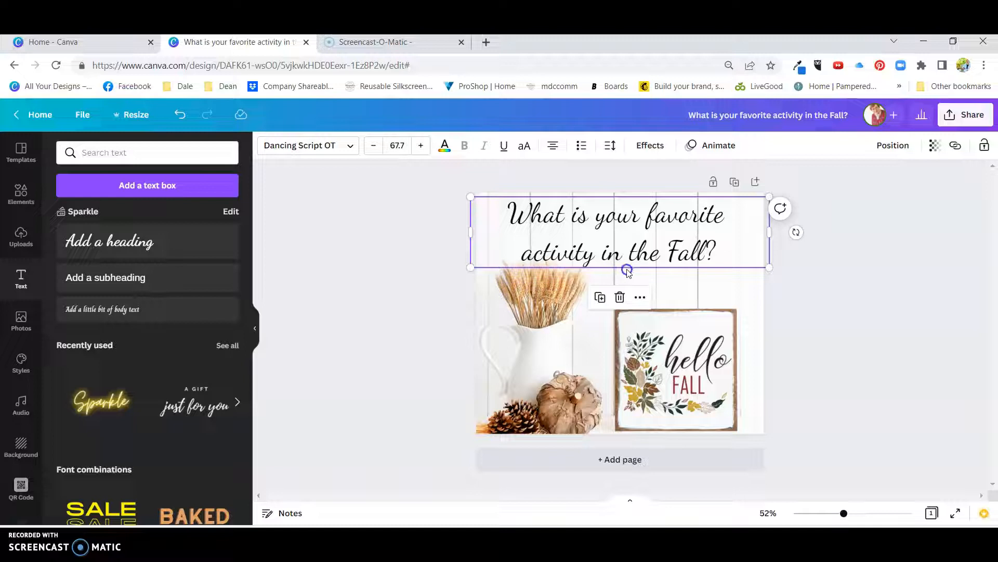
pyautogui.click(684, 263)
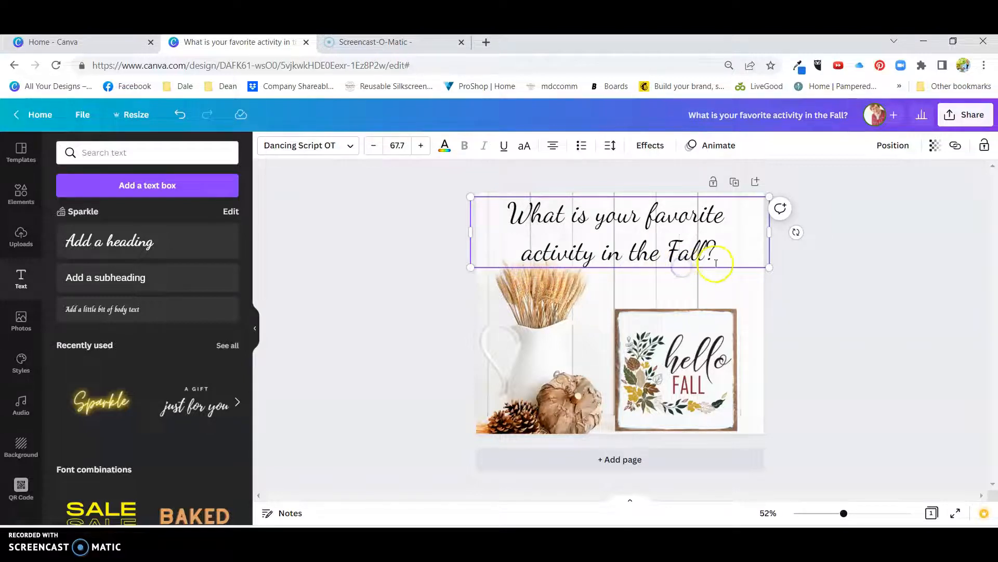
pyautogui.moveTo(721, 268); pyautogui.dragTo(723, 269)
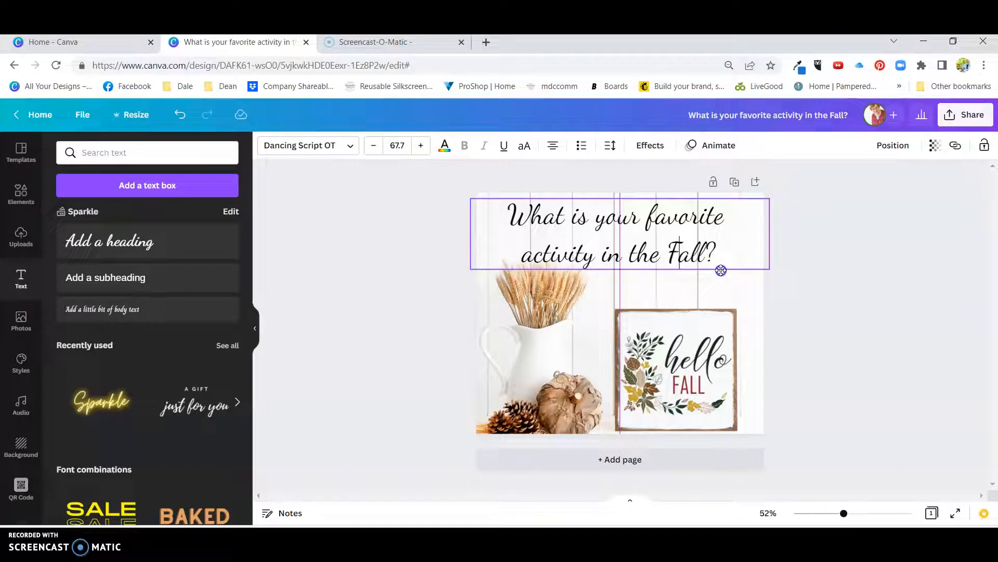
pyautogui.moveTo(721, 269); pyautogui.dragTo(720, 270)
pyautogui.click(820, 314)
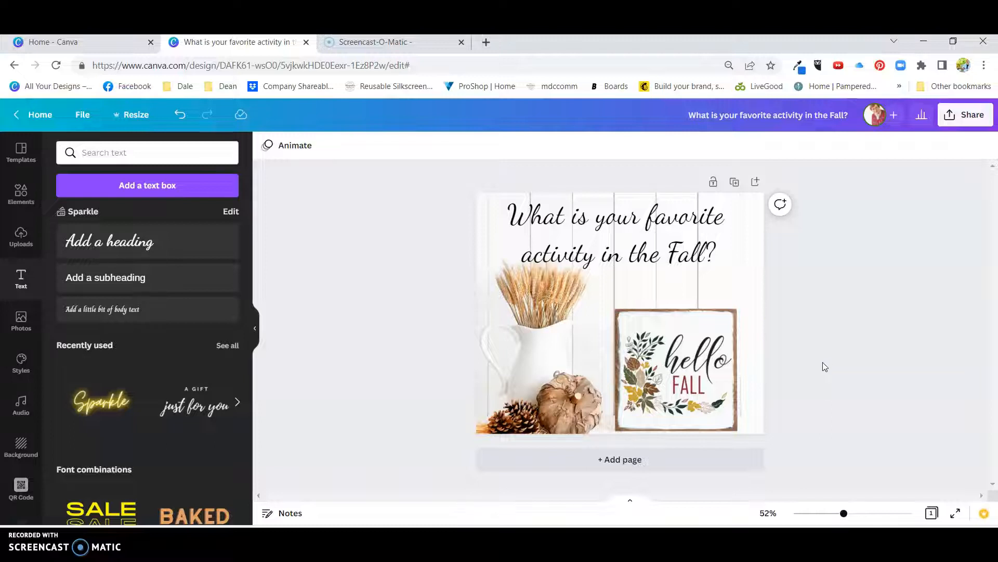
# Step: Find the red cardinal logo among the uploaded images and add it to the page
pyautogui.click(18, 321)
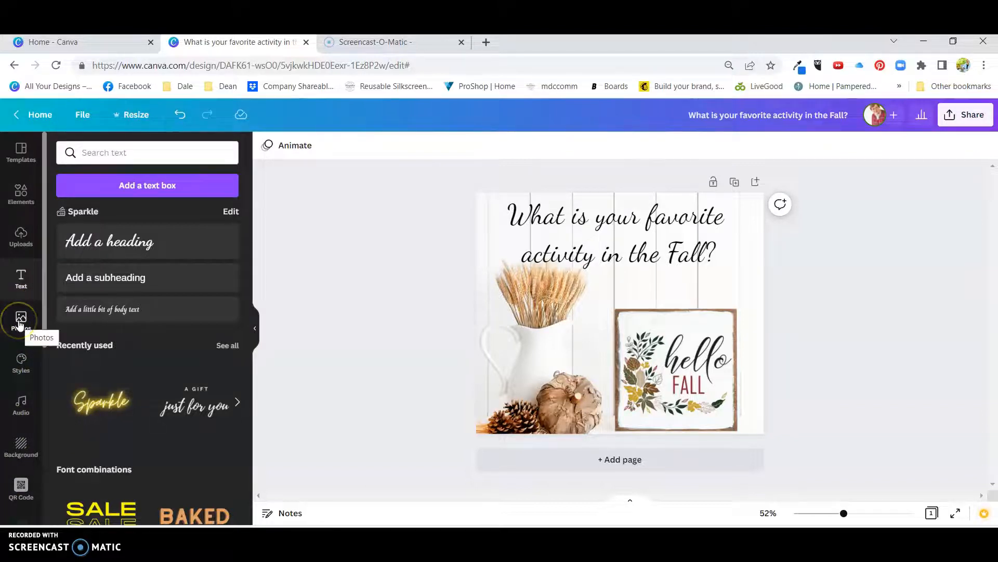
pyautogui.click(21, 250)
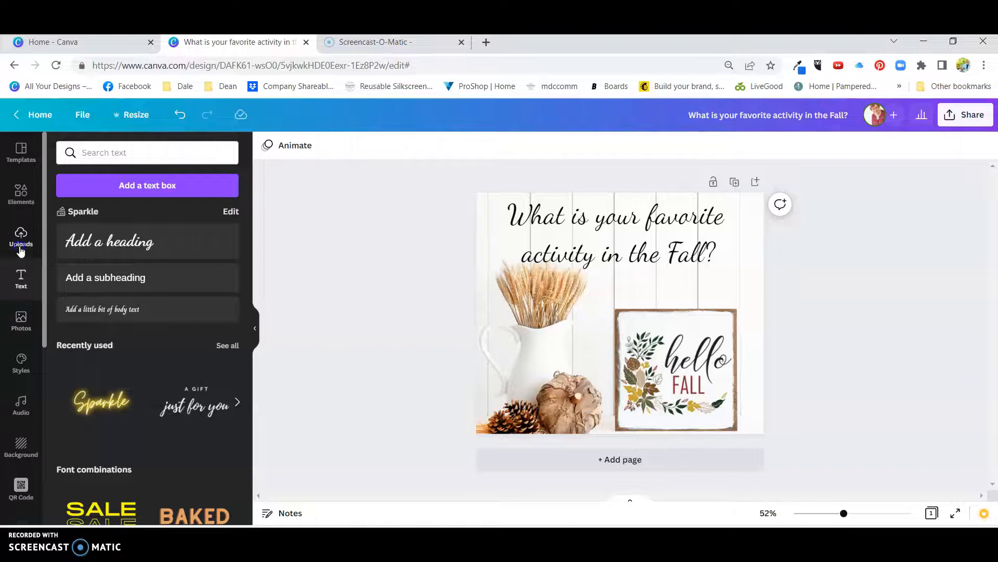
pyautogui.scroll(-5, 141, 410)
pyautogui.scroll(-10, 140, 411)
pyautogui.scroll(-10, 137, 412)
pyautogui.scroll(-10, 137, 410)
pyautogui.scroll(-10, 137, 408)
pyautogui.scroll(-10, 137, 411)
pyautogui.scroll(-10, 135, 411)
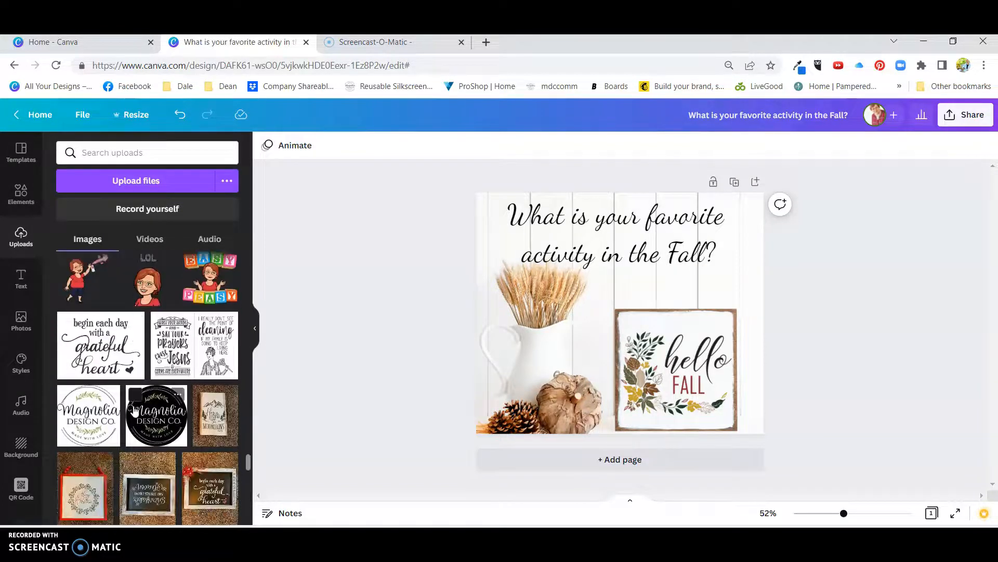
pyautogui.scroll(3, 134, 411)
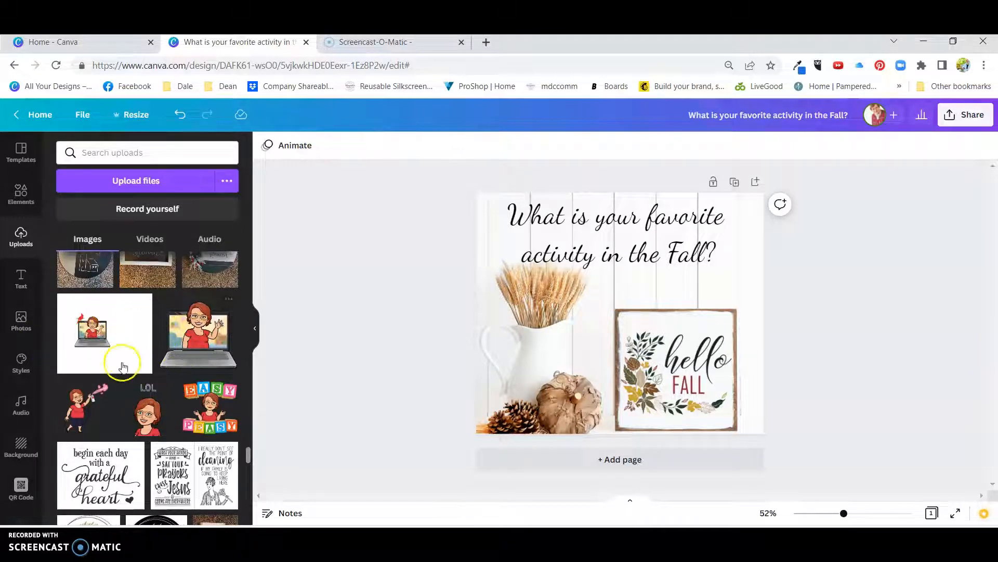
pyautogui.scroll(-2, 148, 404)
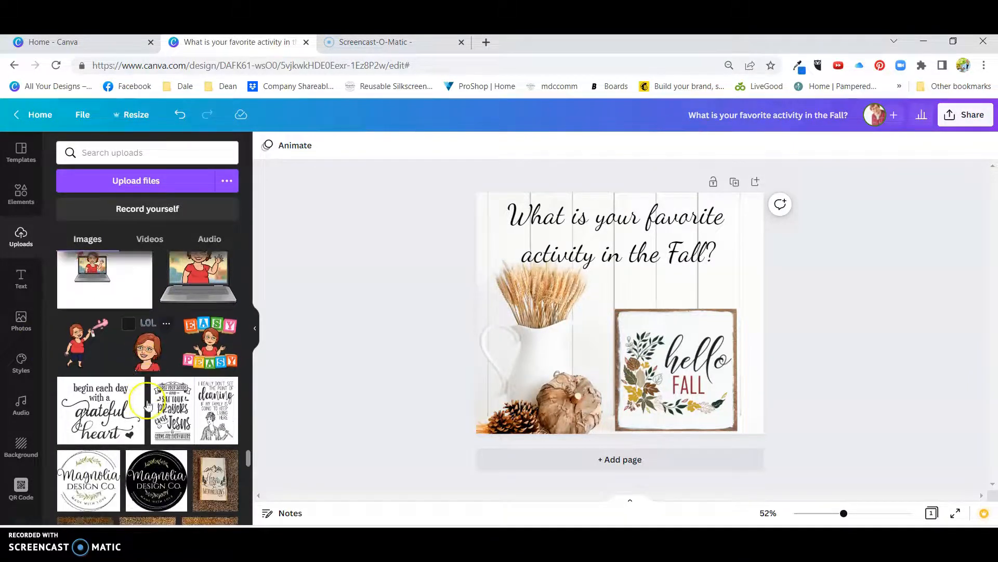
pyautogui.scroll(-8, 148, 403)
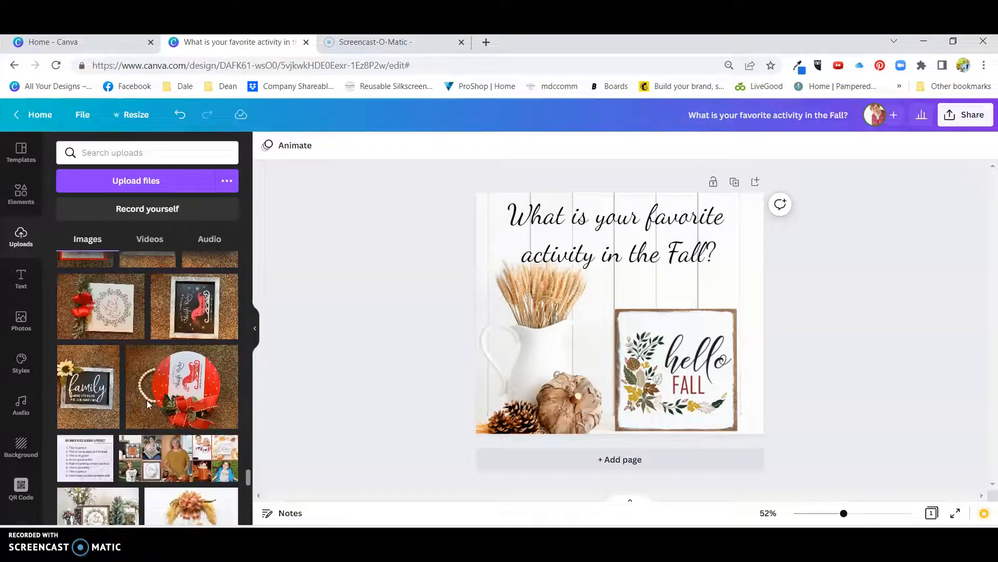
pyautogui.scroll(-10, 148, 403)
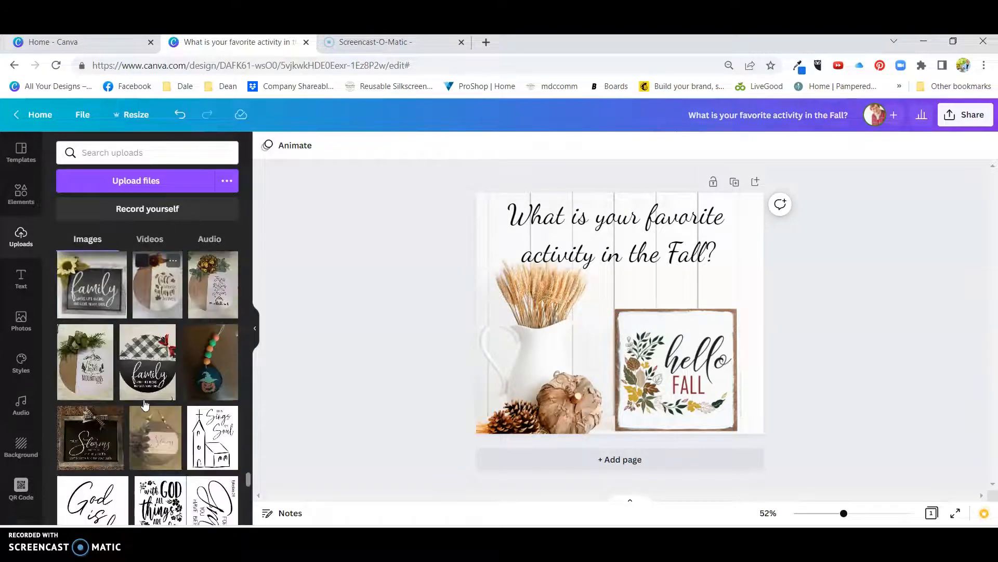
pyautogui.scroll(-10, 145, 405)
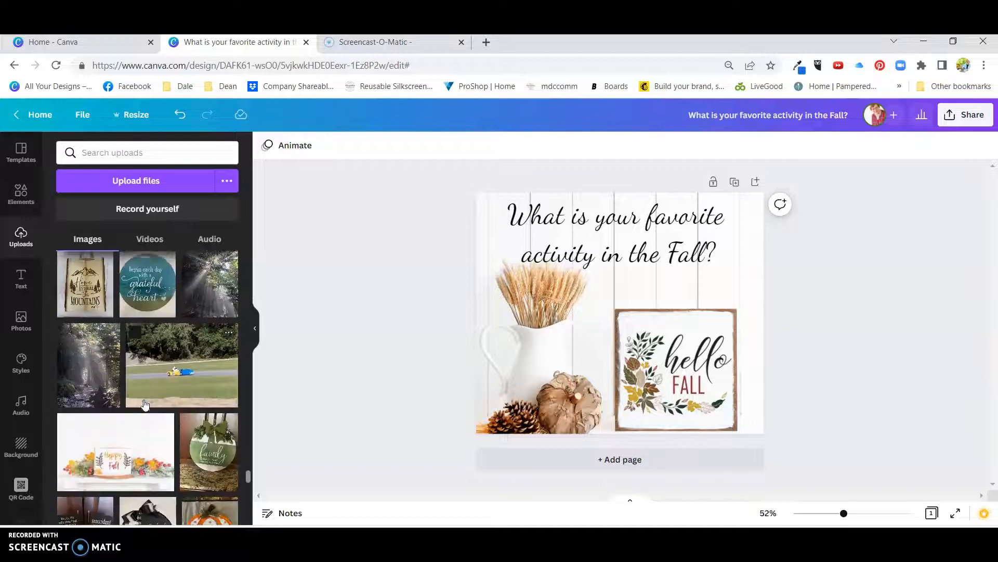
pyautogui.scroll(-10, 145, 405)
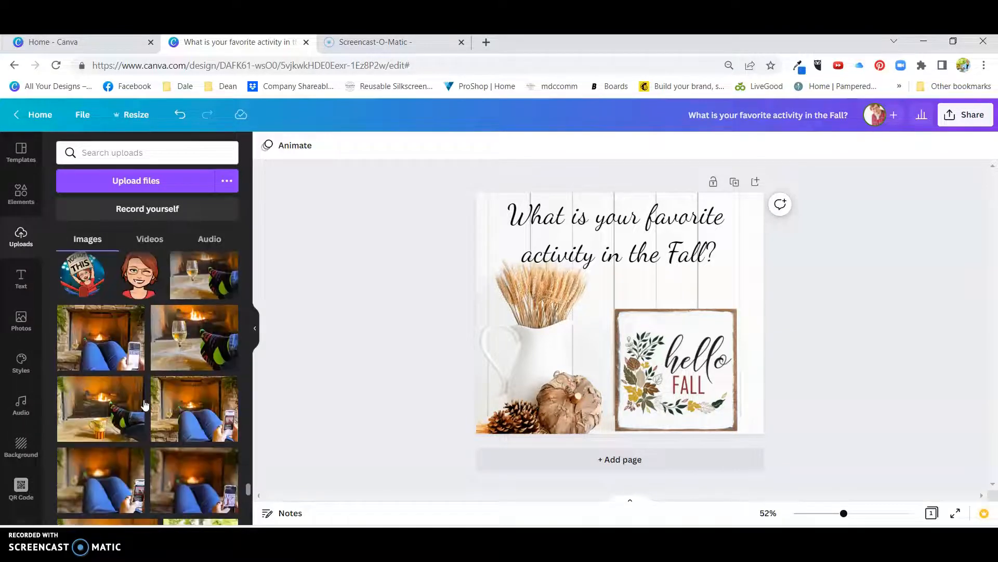
pyautogui.scroll(-10, 145, 404)
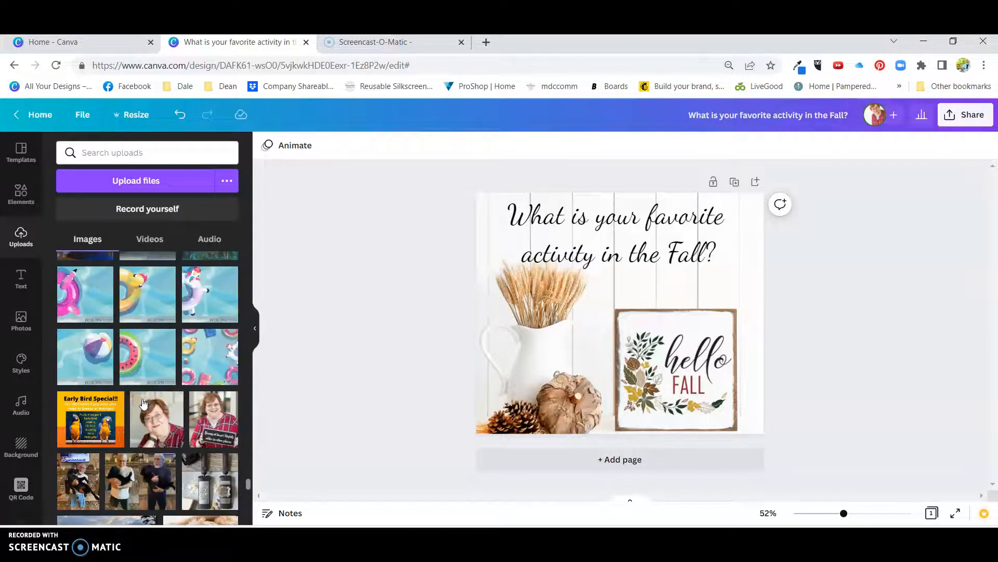
pyautogui.scroll(-10, 144, 405)
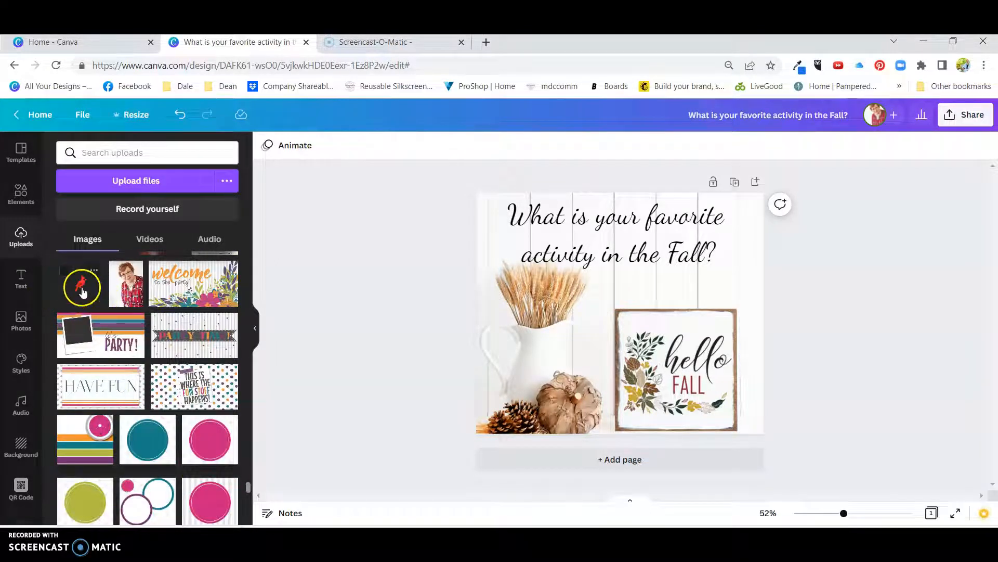
pyautogui.click(81, 285)
# Step: Shrink the cardinal logo and place it on the white pitcher's handle beside the wheat
pyautogui.moveTo(611, 303); pyautogui.dragTo(500, 247)
pyautogui.moveTo(433, 177); pyautogui.dragTo(498, 235)
pyautogui.moveTo(532, 296); pyautogui.dragTo(493, 321)
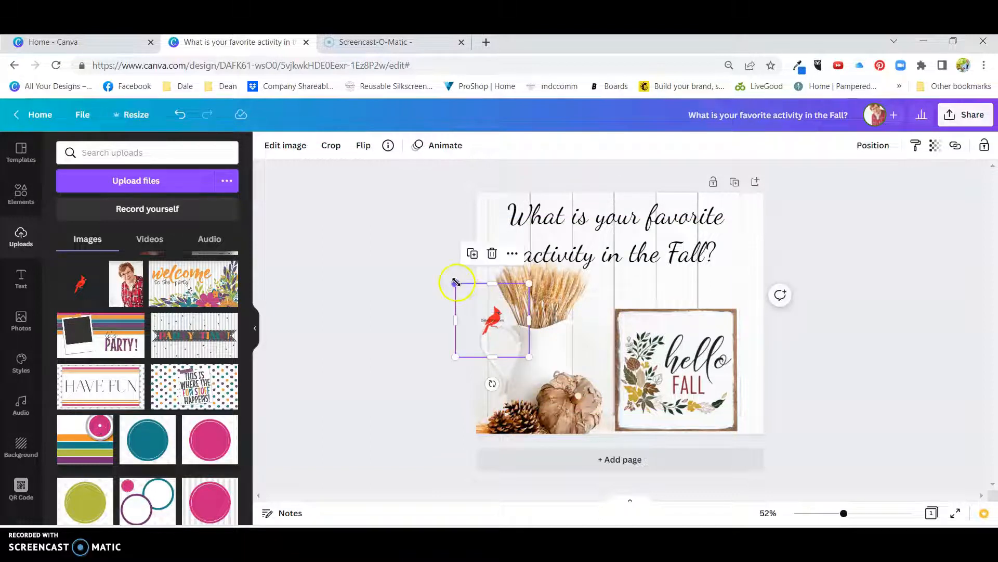
pyautogui.moveTo(456, 282); pyautogui.dragTo(449, 276)
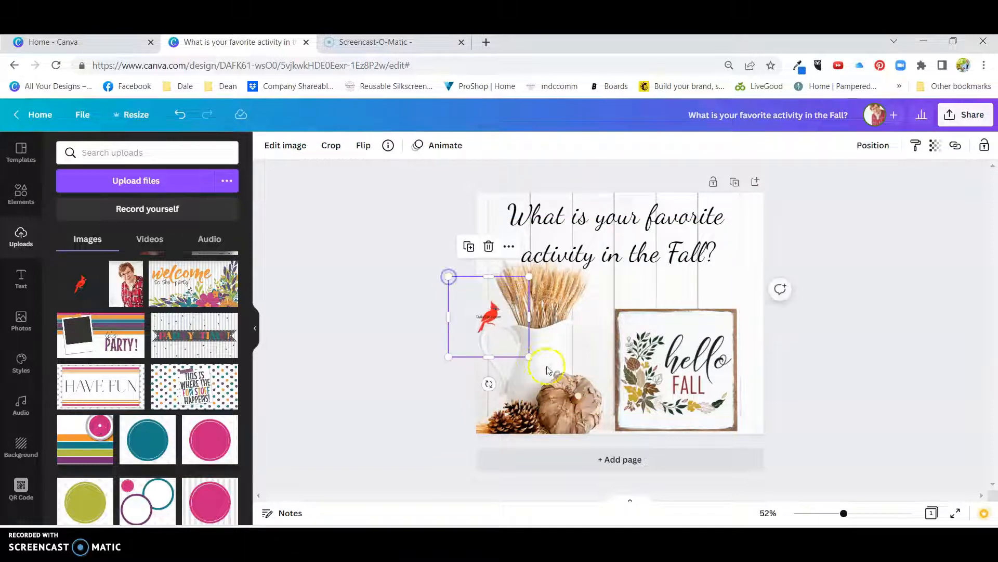
pyautogui.moveTo(530, 359); pyautogui.dragTo(518, 333)
pyautogui.click(907, 384)
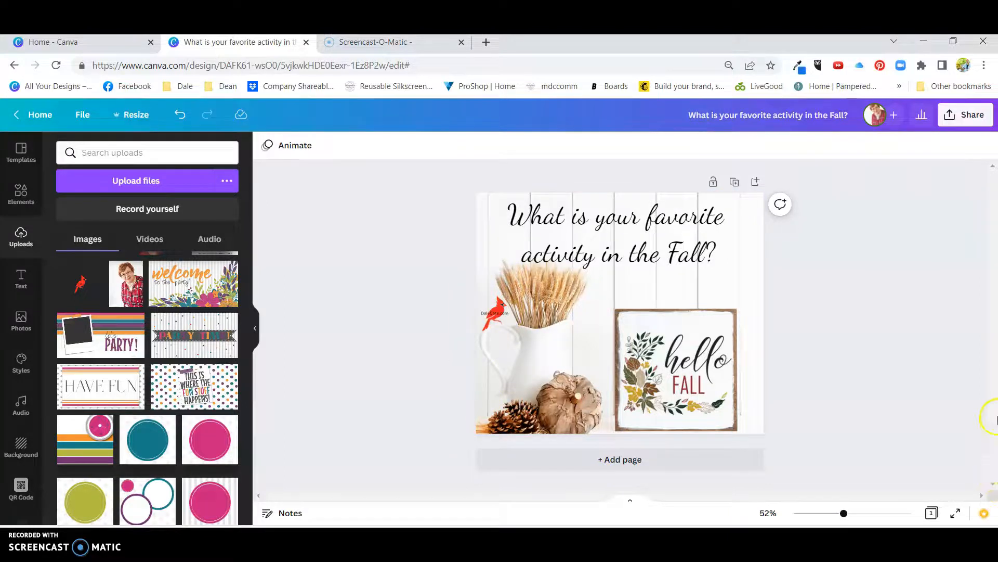
# Step: Download the design with PNG as the file type
pyautogui.click(970, 120)
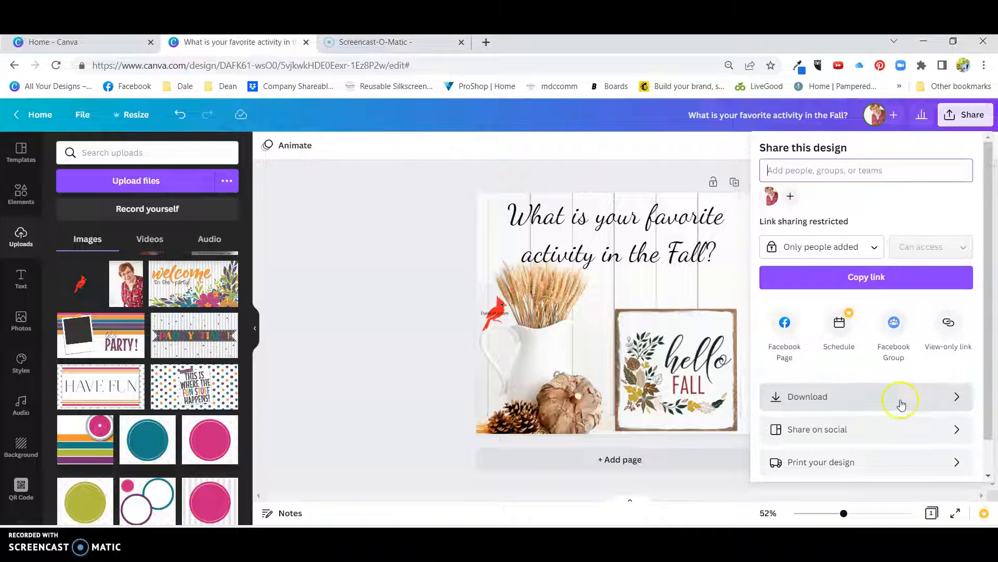
pyautogui.click(809, 397)
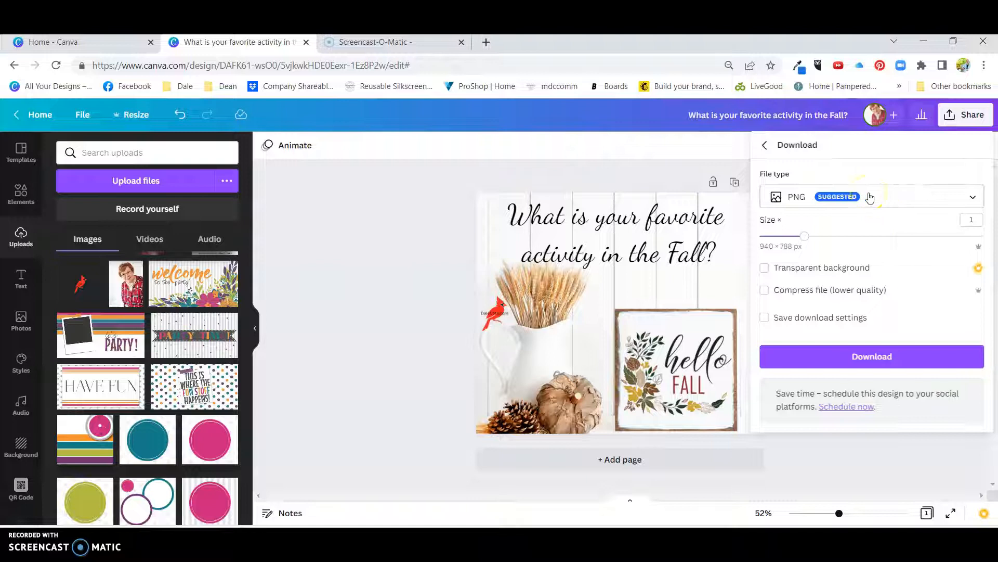
pyautogui.click(971, 197)
pyautogui.click(823, 182)
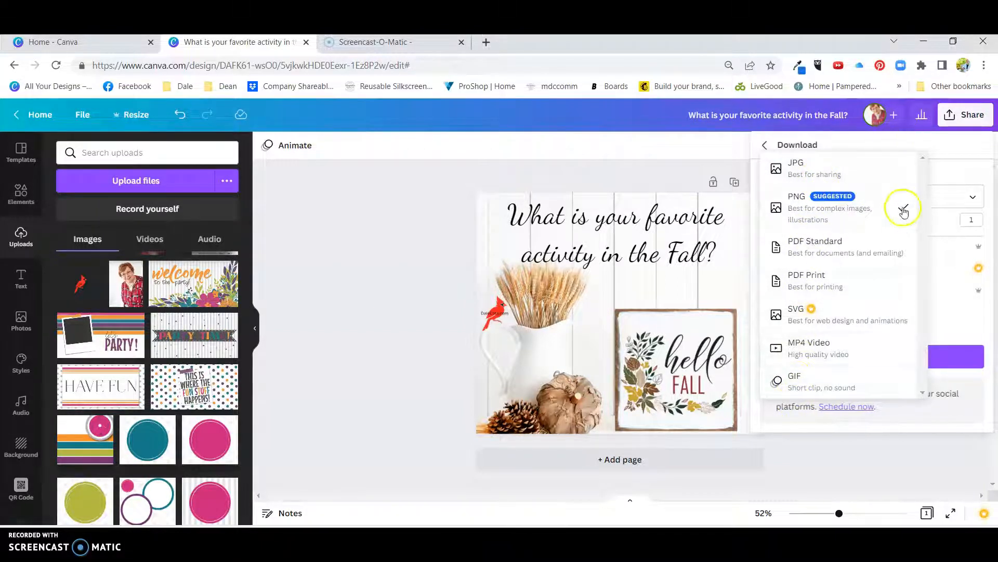
pyautogui.click(789, 198)
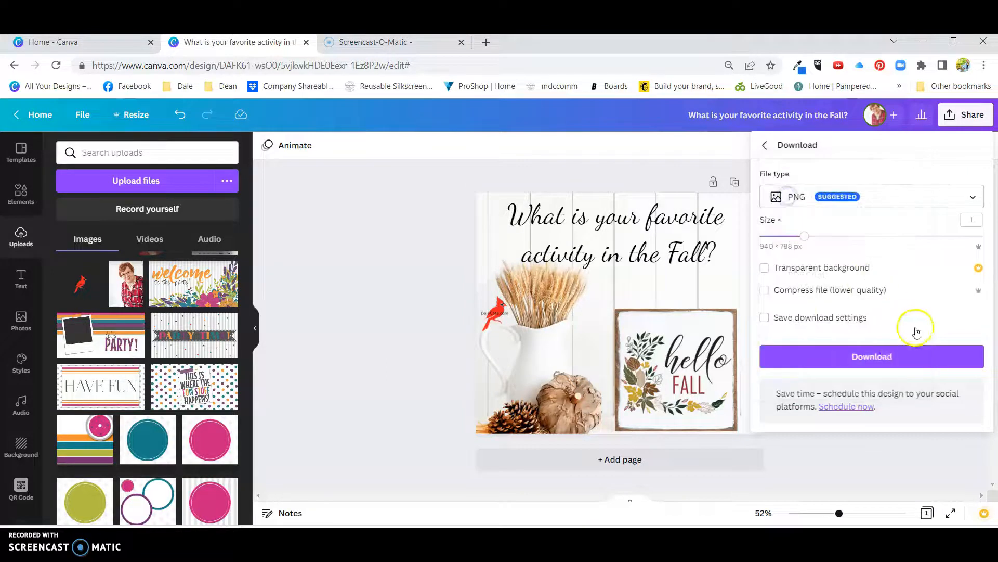
pyautogui.click(902, 357)
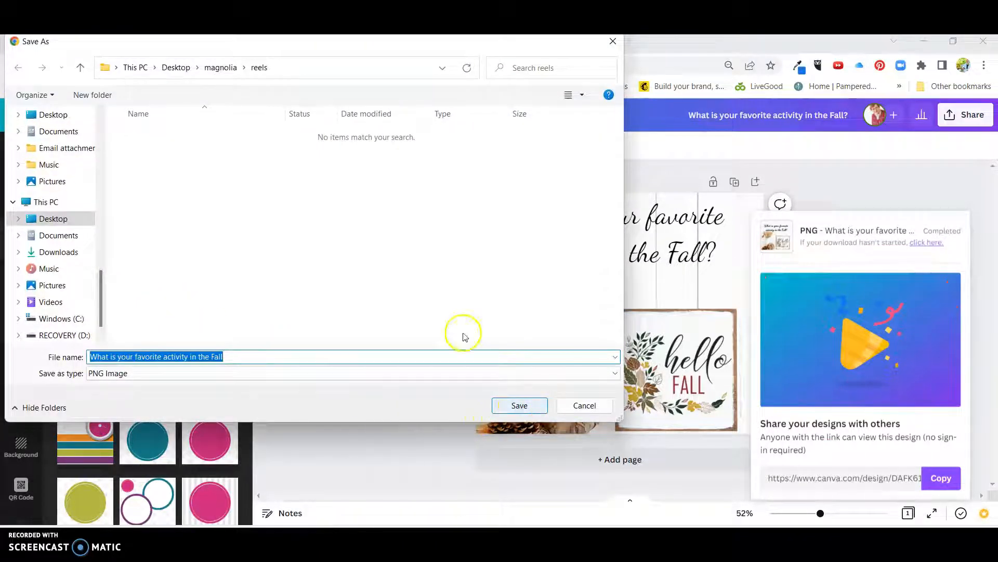
# Step: Save the PNG as "What is your favorite activity in the Fall" in the magnolia folder on the Desktop and dismiss the download notice
pyautogui.click(244, 67)
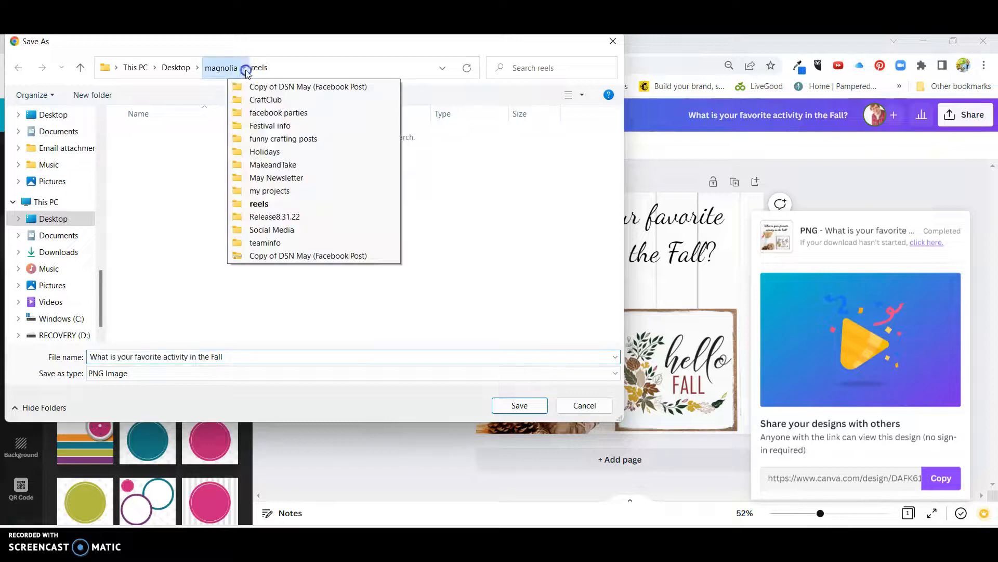
pyautogui.click(224, 356)
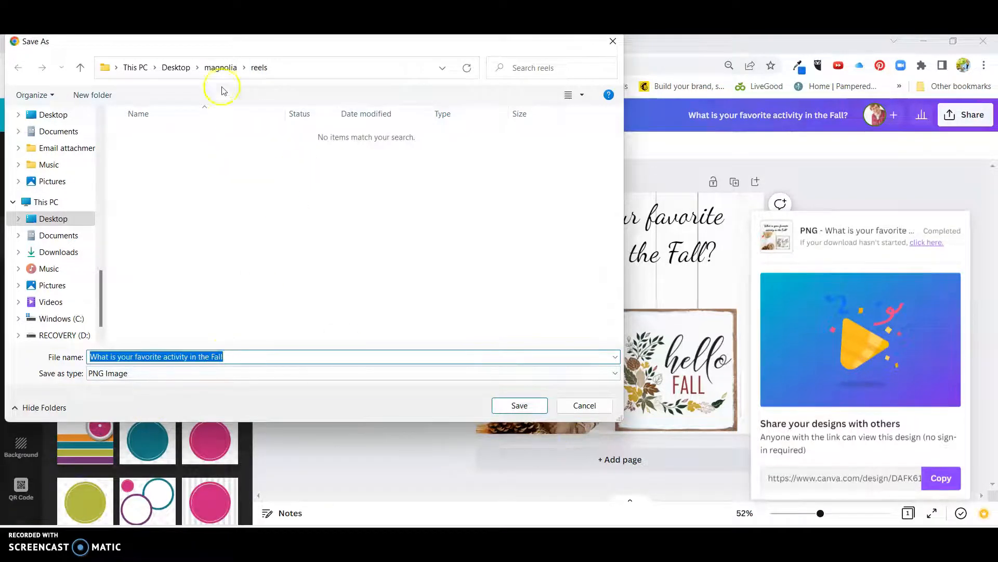
pyautogui.click(222, 68)
pyautogui.click(522, 405)
pyautogui.click(443, 371)
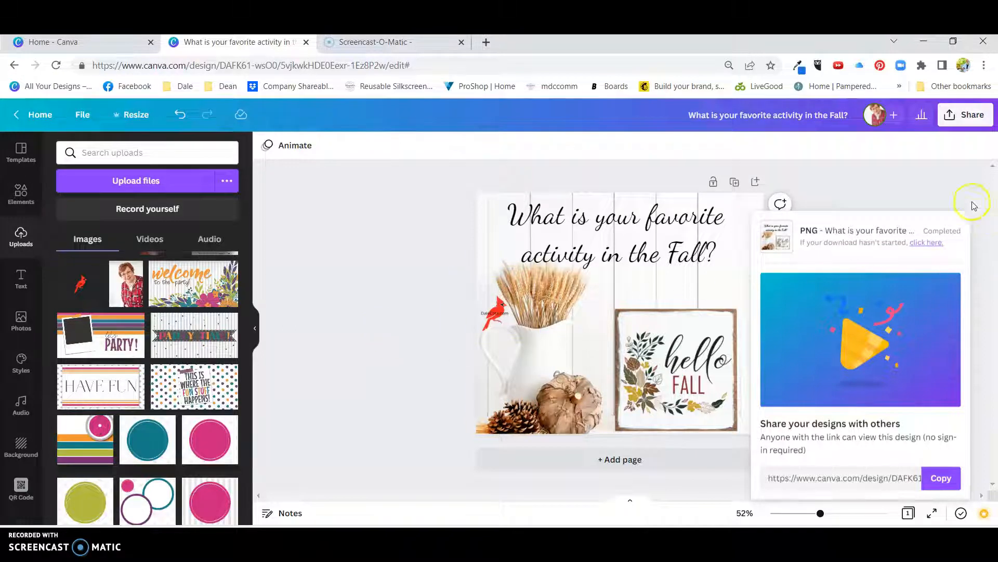
pyautogui.click(908, 189)
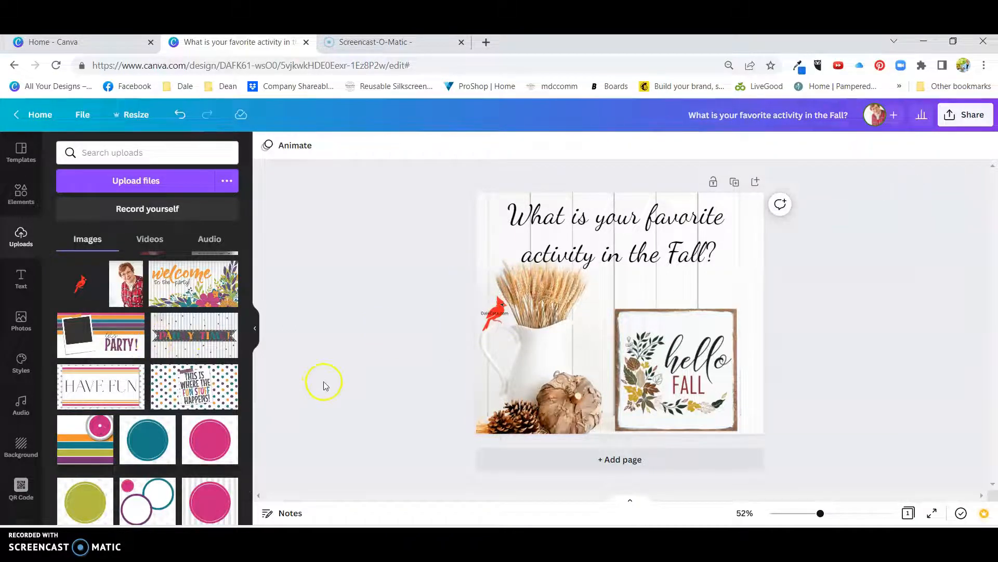